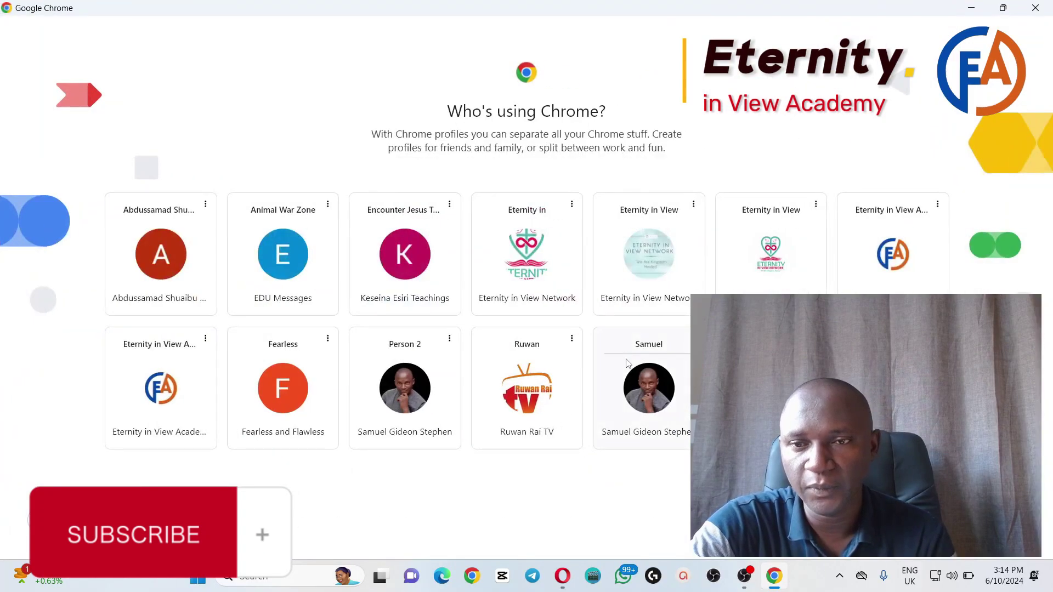
Open Chrome under the chosen profile and load Facebook's home feed
left_click(647, 389)
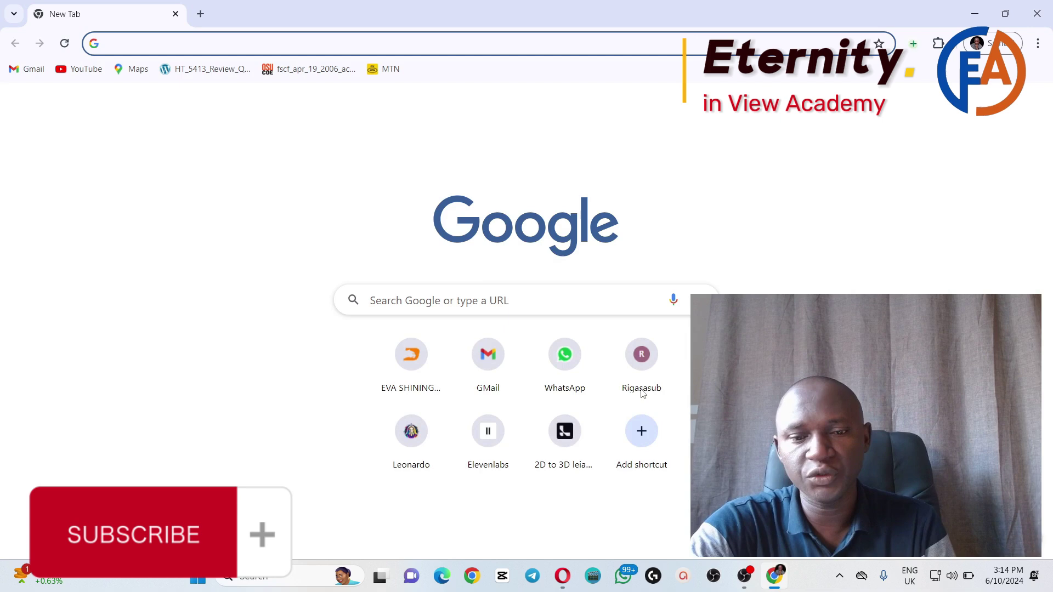
type("facebook")
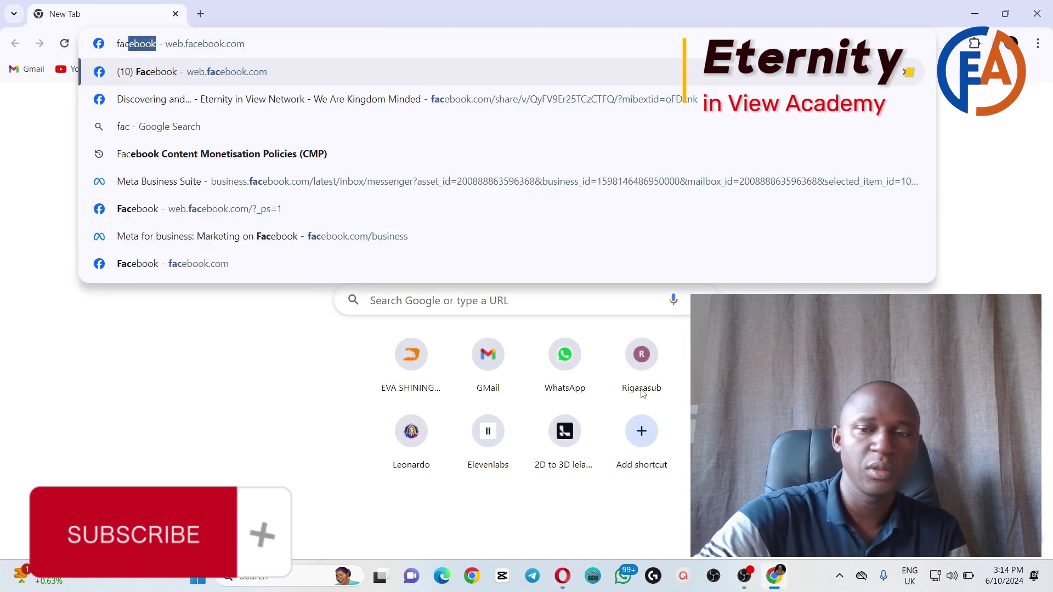
key("Return")
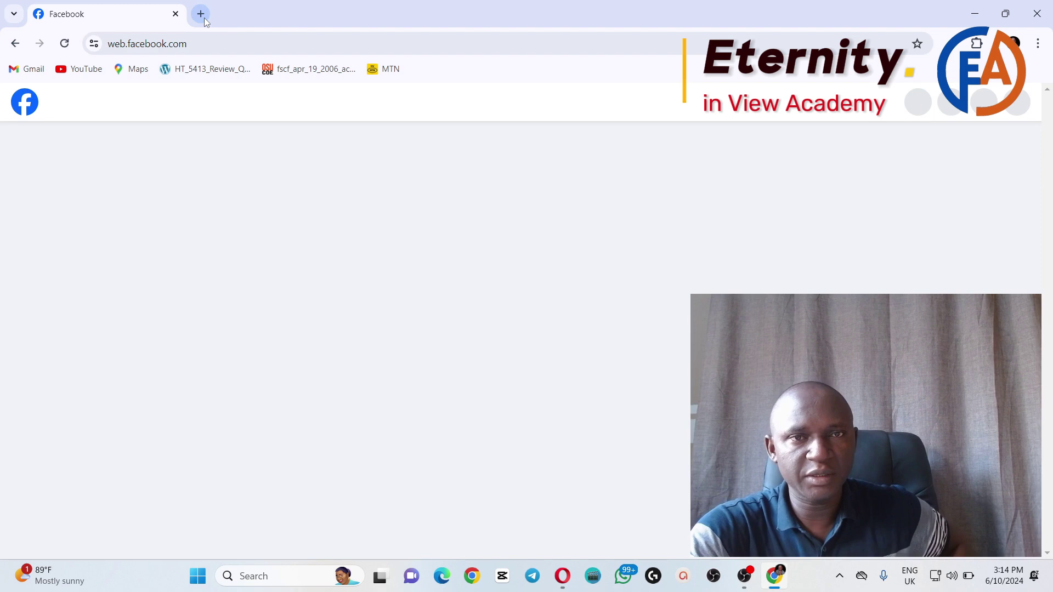
Load Facebook in a second tab, then go back to the first Facebook tab
left_click(204, 18)
type("facebook")
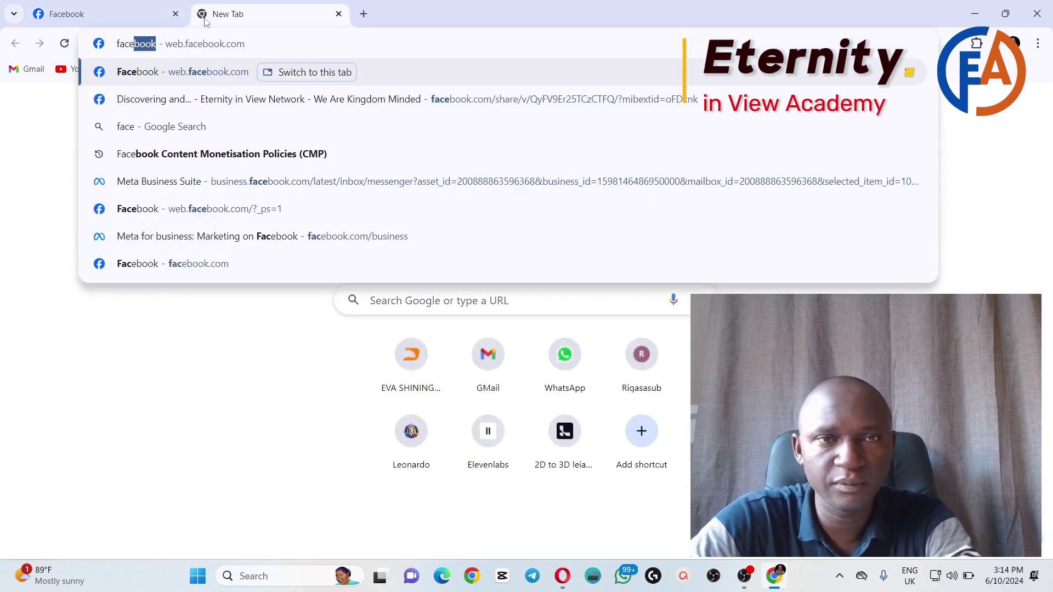
key("Return")
left_click(141, 17)
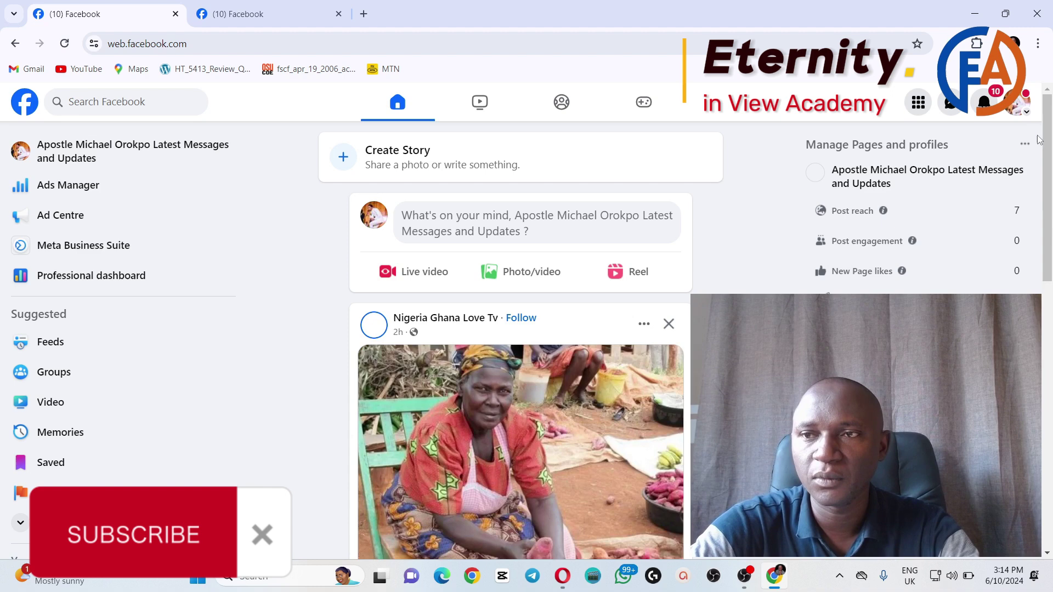
Switch briefly to the second managed Page, then switch back to the personal profile
left_click(1023, 112)
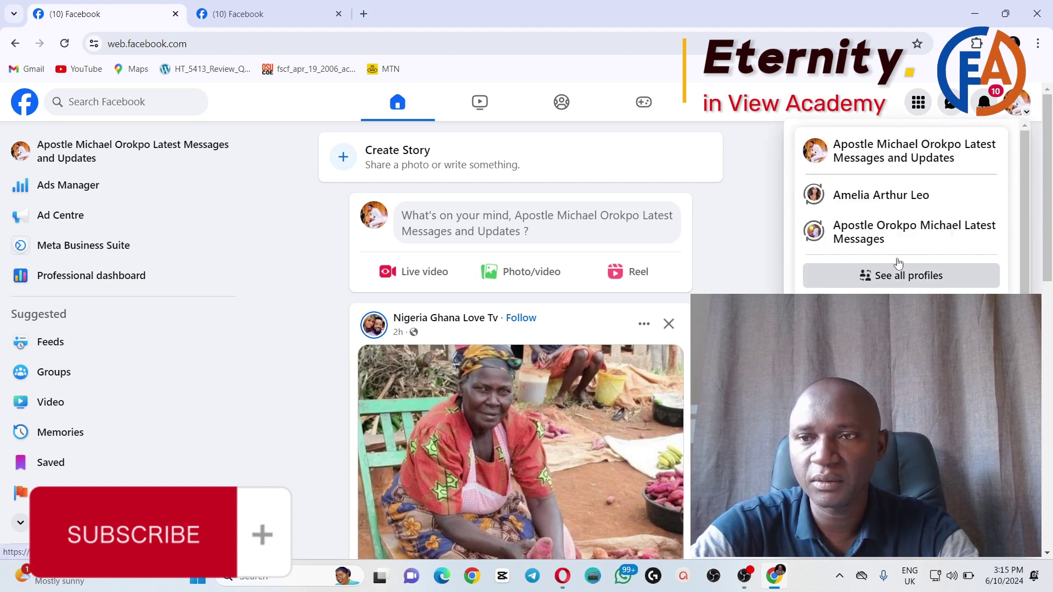
left_click(884, 215)
mouse_move(883, 215)
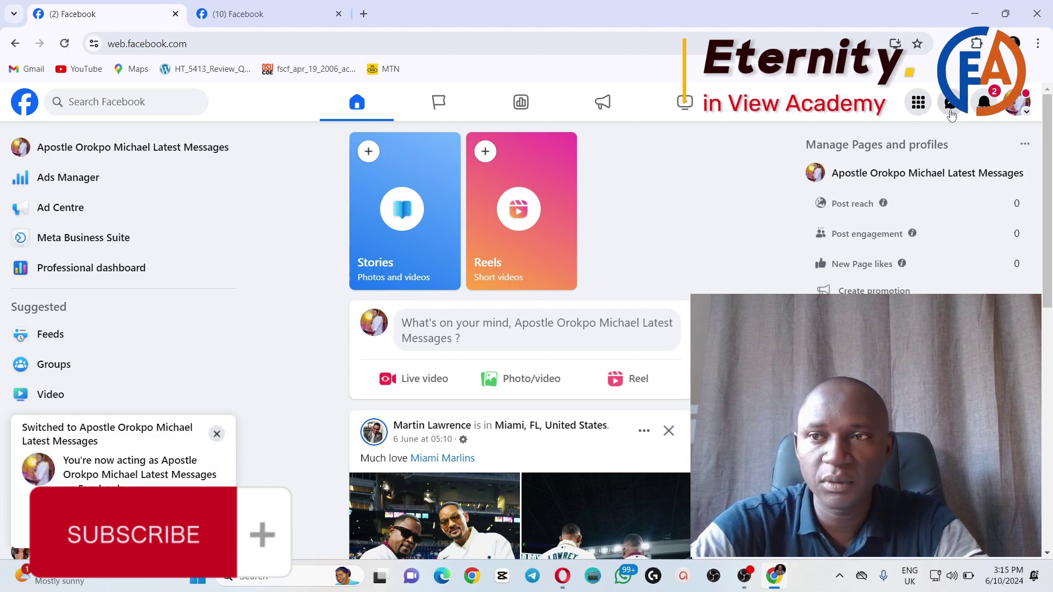
left_click(1018, 103)
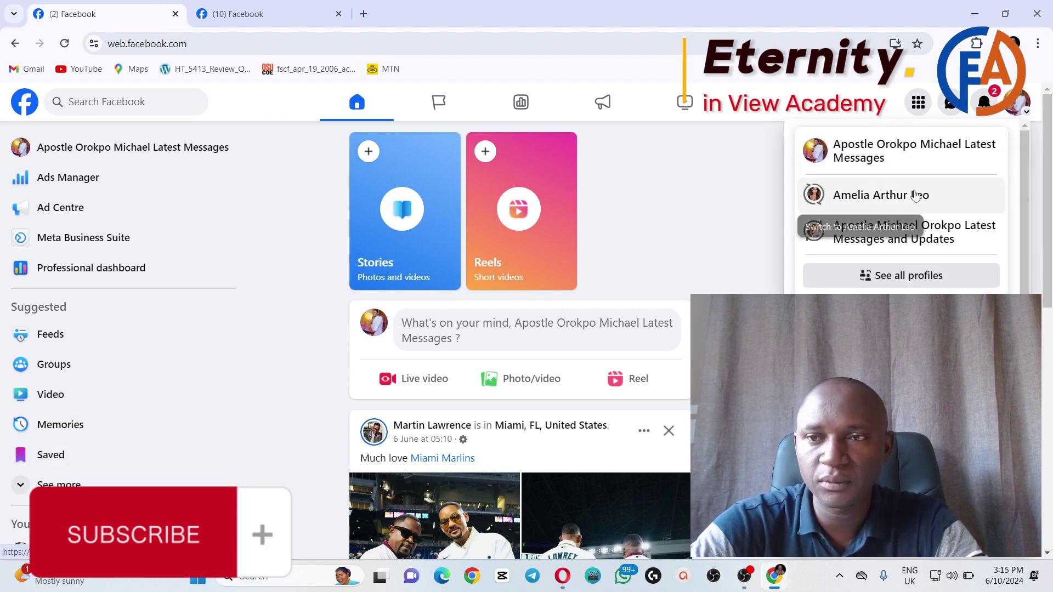
left_click(856, 193)
left_click_drag(240, 233, 235, 369)
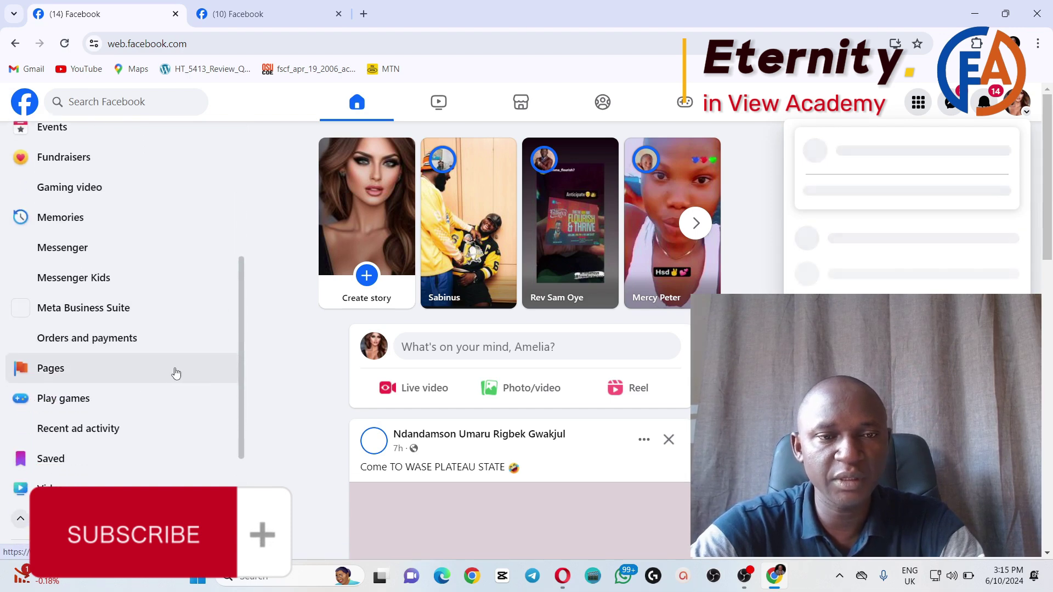
Show the managed Pages list, open the Create a Page form and close it again
left_click(143, 375)
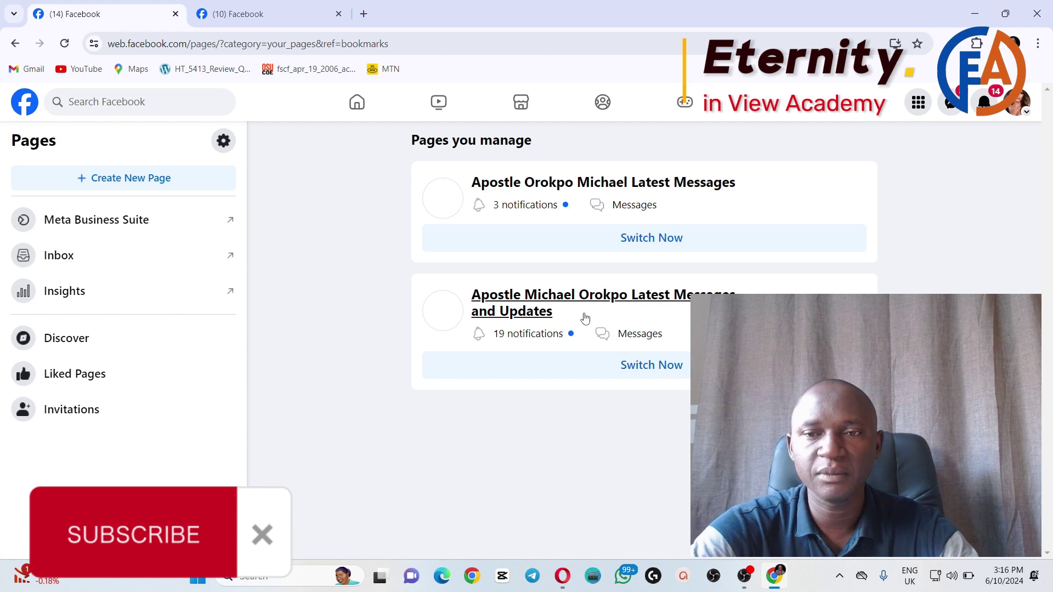
left_click(155, 183)
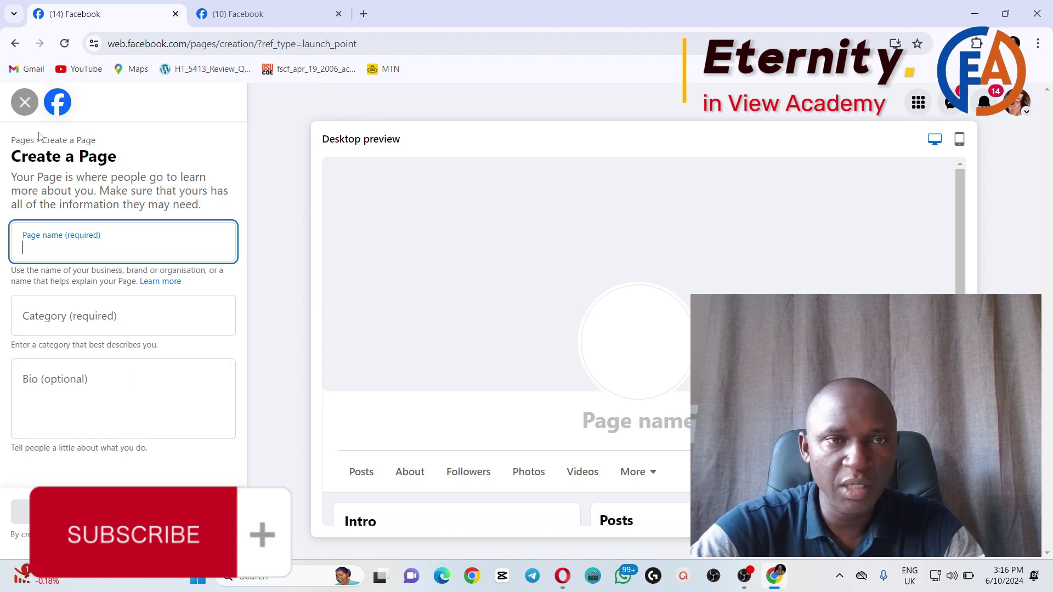
left_click(25, 103)
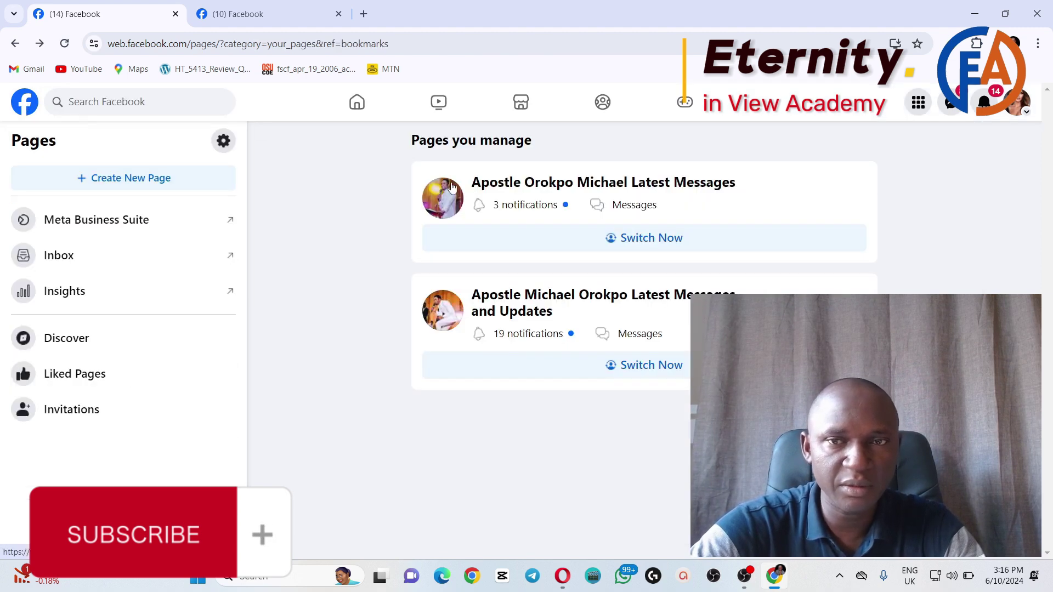
Act as the personal profile, then open the Select profile list with both managed Pages
left_click(1017, 109)
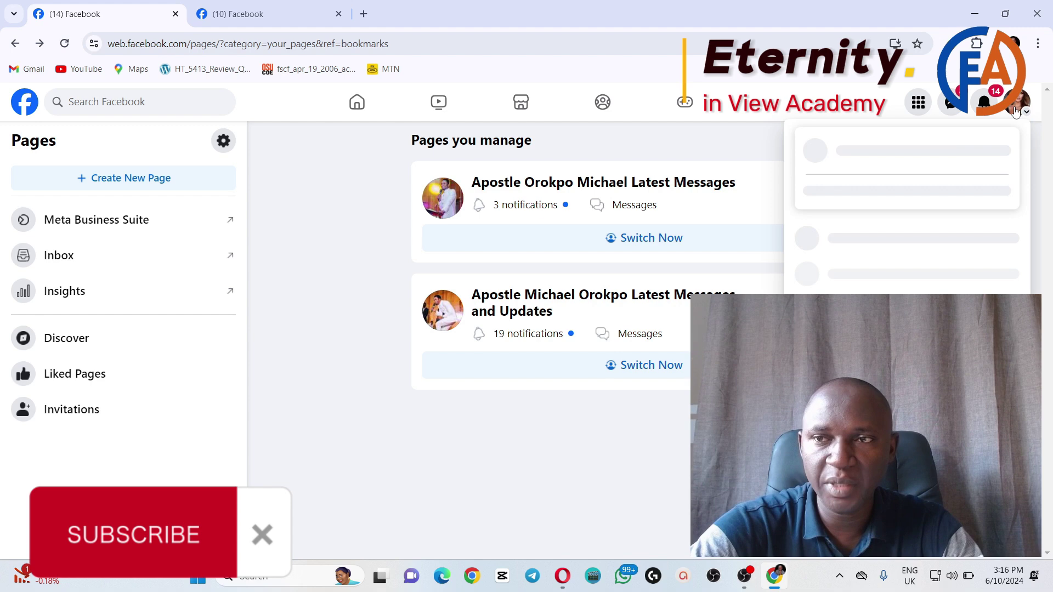
left_click(904, 159)
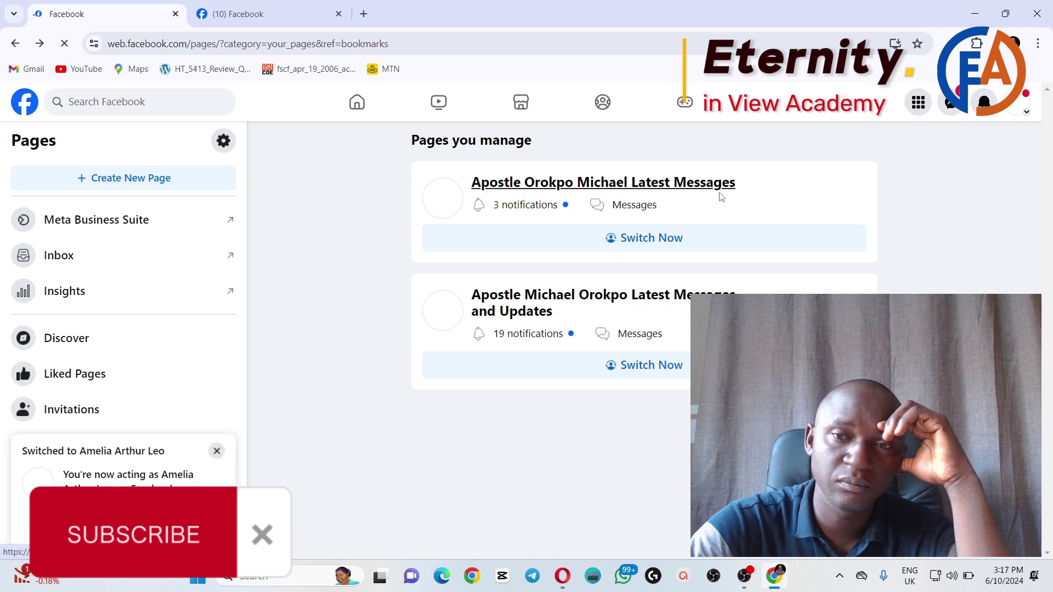
left_click(1018, 109)
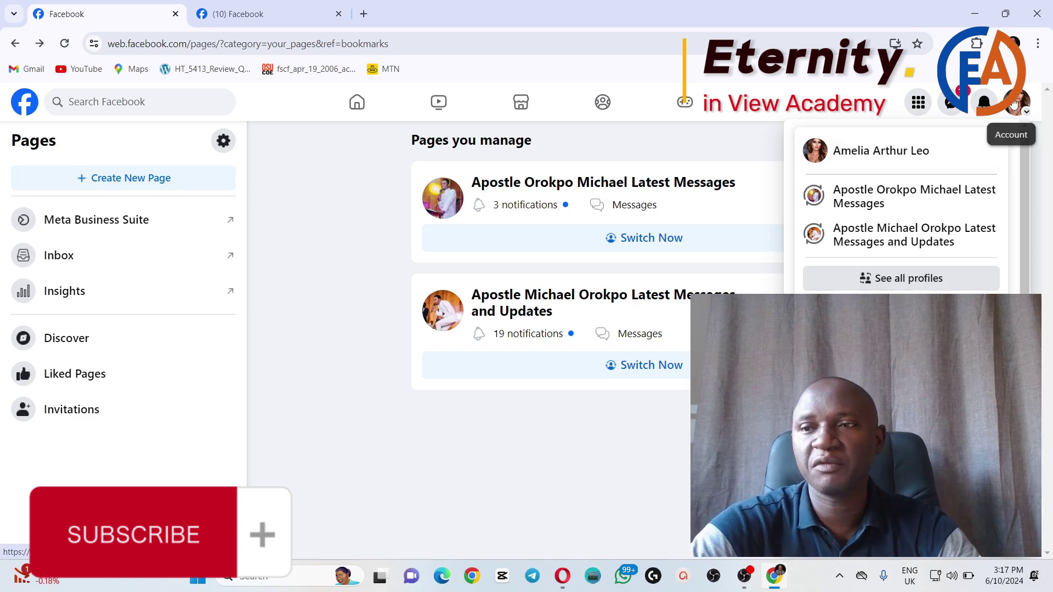
left_click(911, 279)
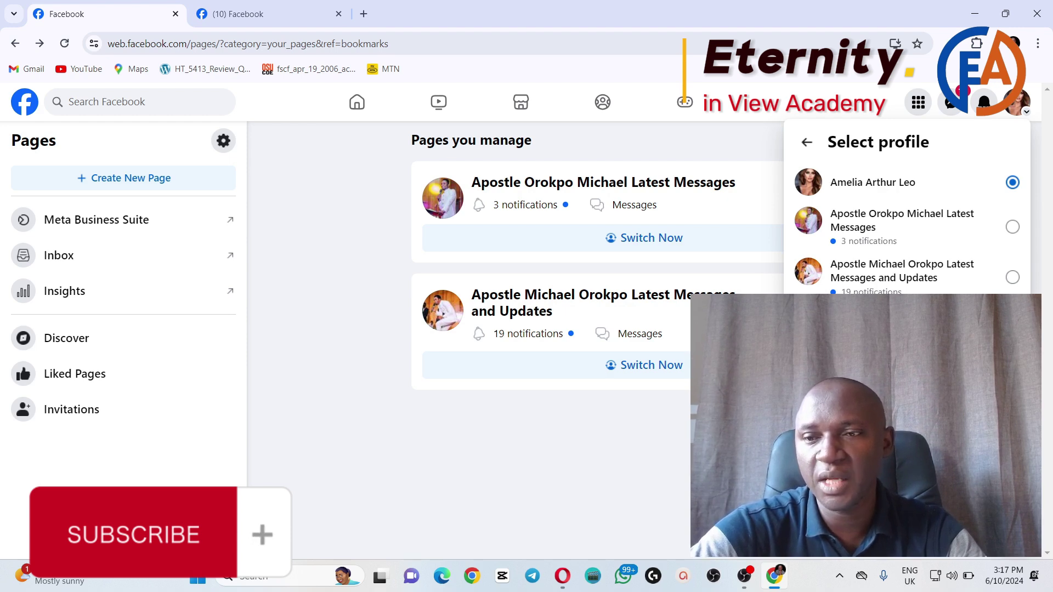
Choose to create a new Public Page and view its comparison with a personal profile
left_click(908, 351)
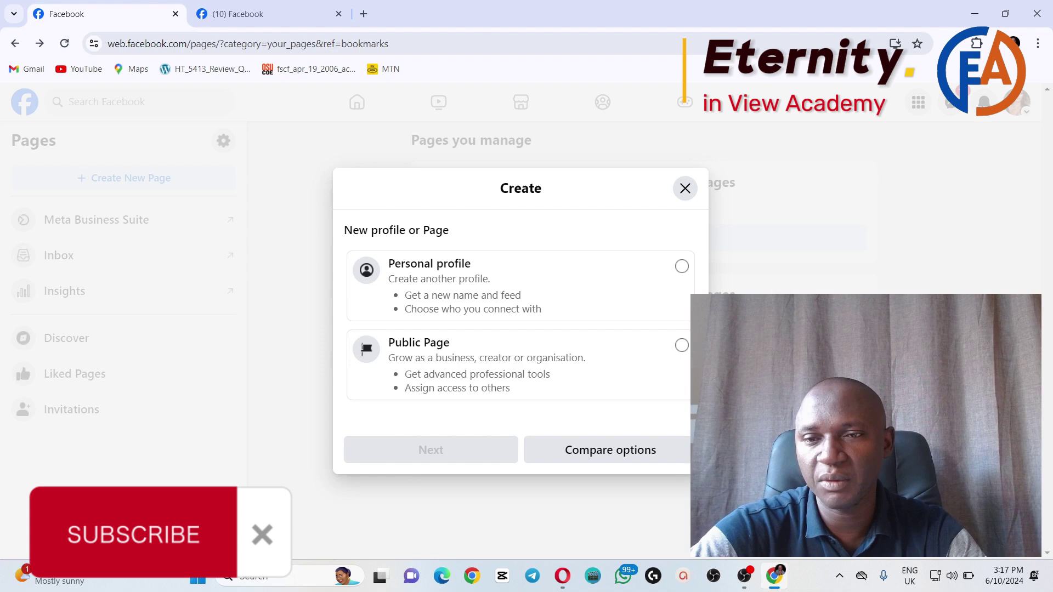
left_click(509, 371)
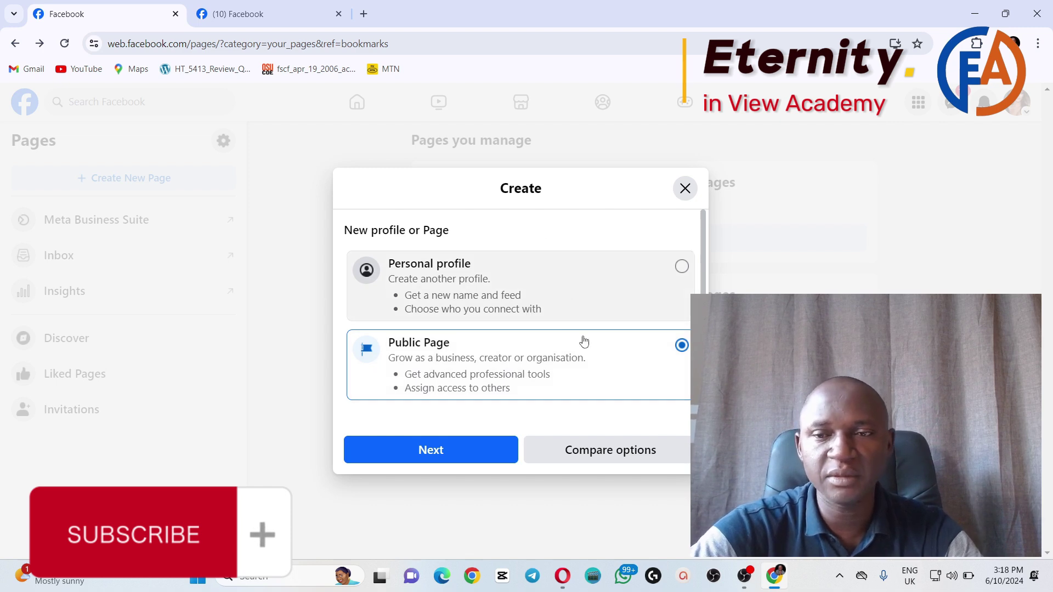
left_click(621, 456)
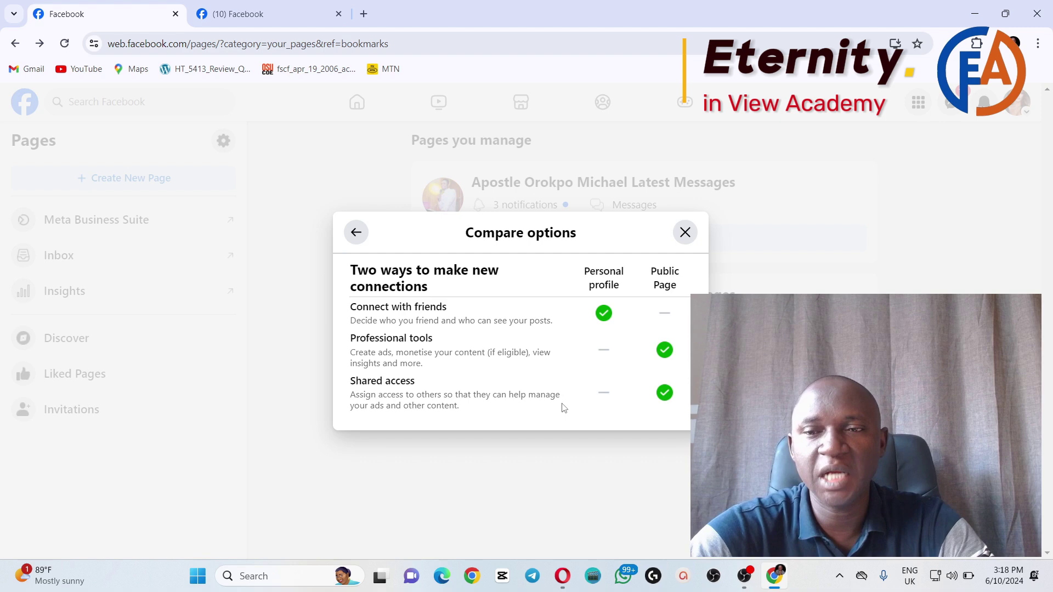
Close the comparison and name the new Page 'Just for Fun'
left_click(683, 241)
left_click(172, 184)
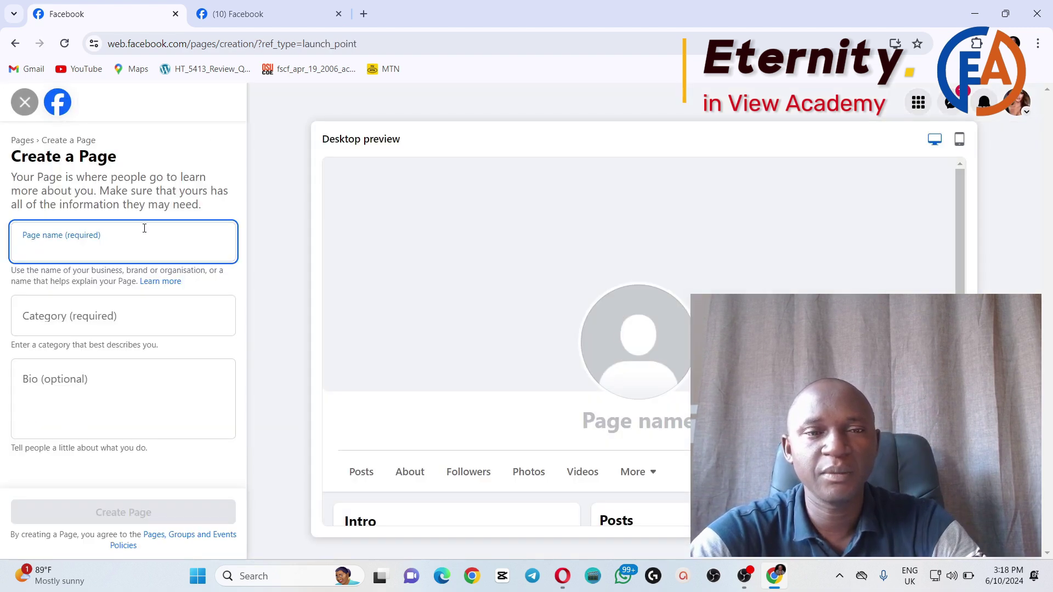
type("Just ")
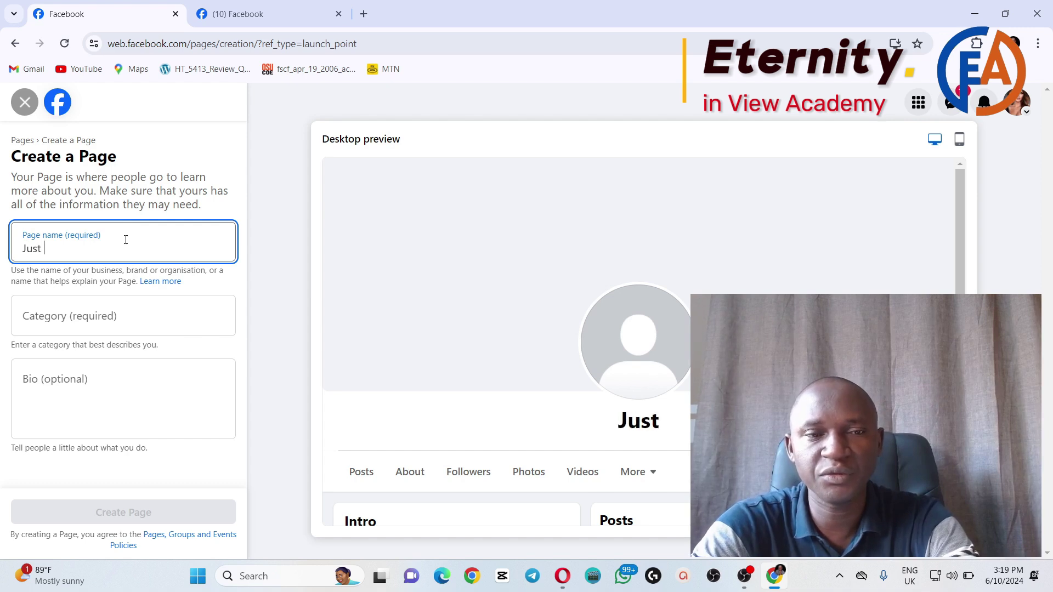
type("for ")
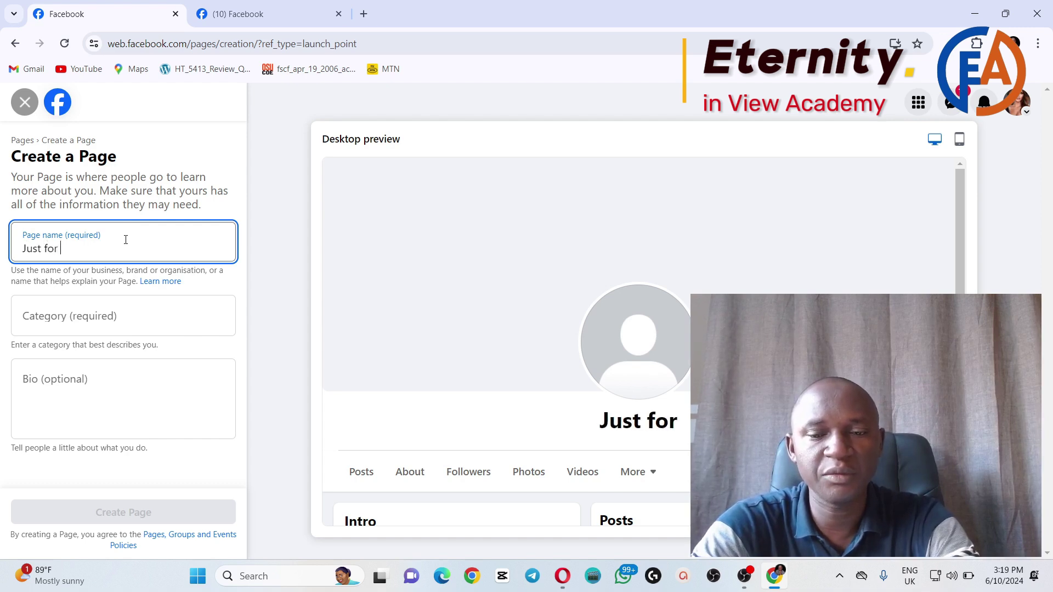
type("Fun")
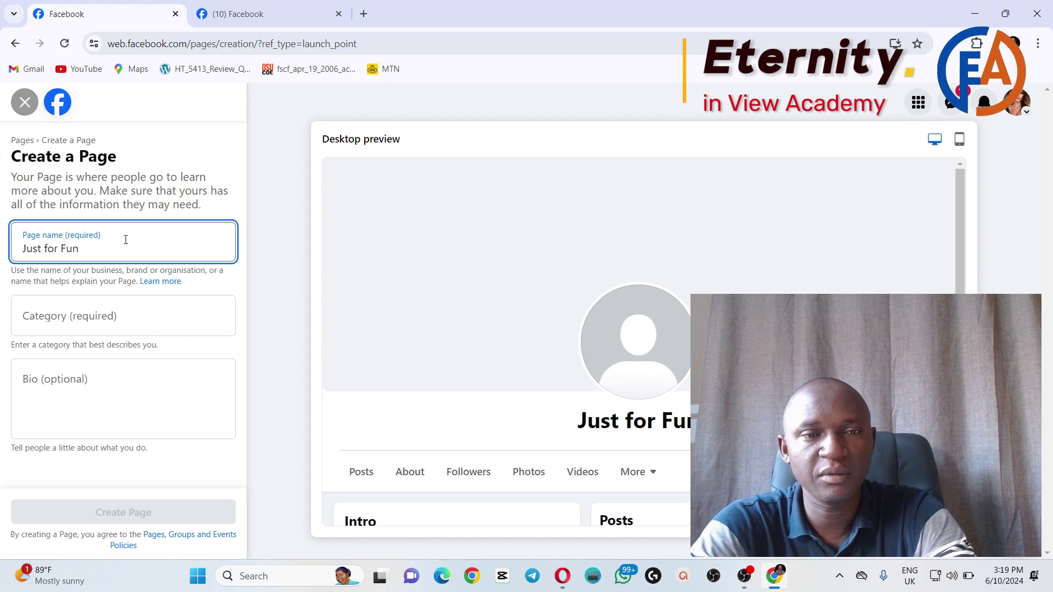
key("ctrl+a")
key("Tab")
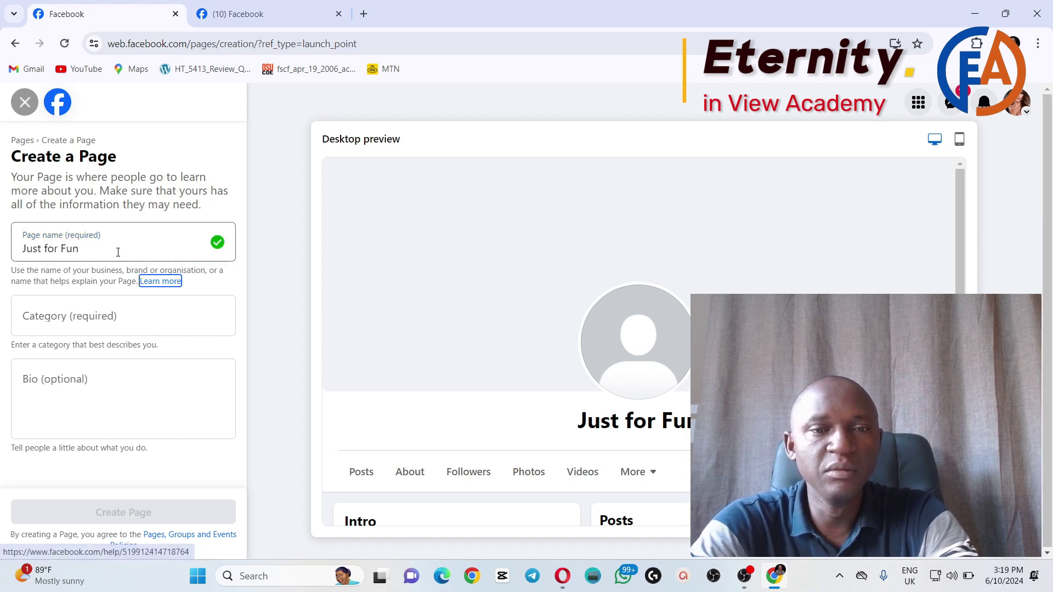
Search the Category field with 'dig' and pick Digital creator as the Page category
left_click(103, 322)
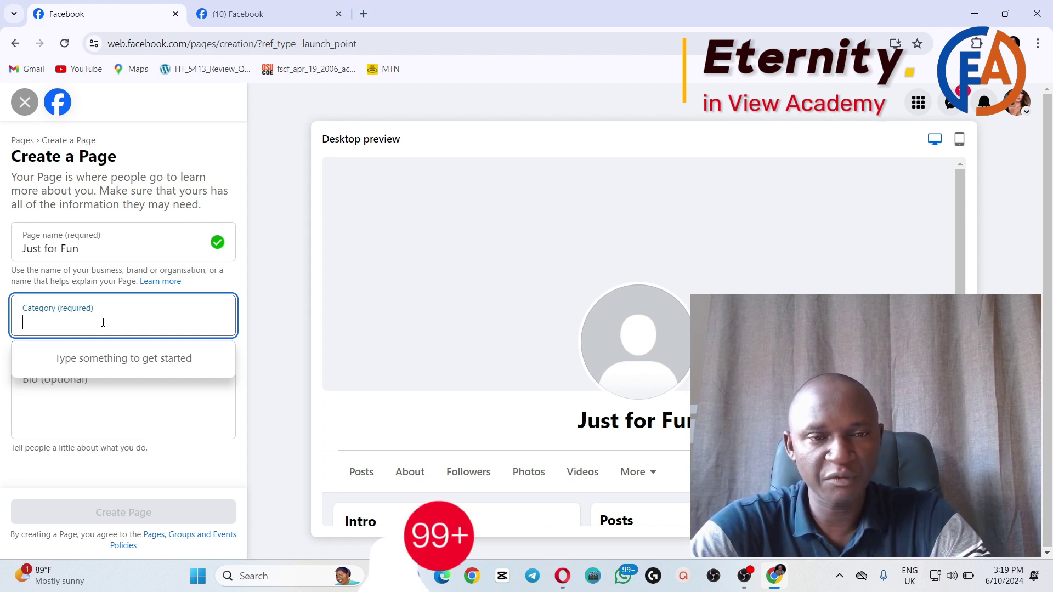
type("c")
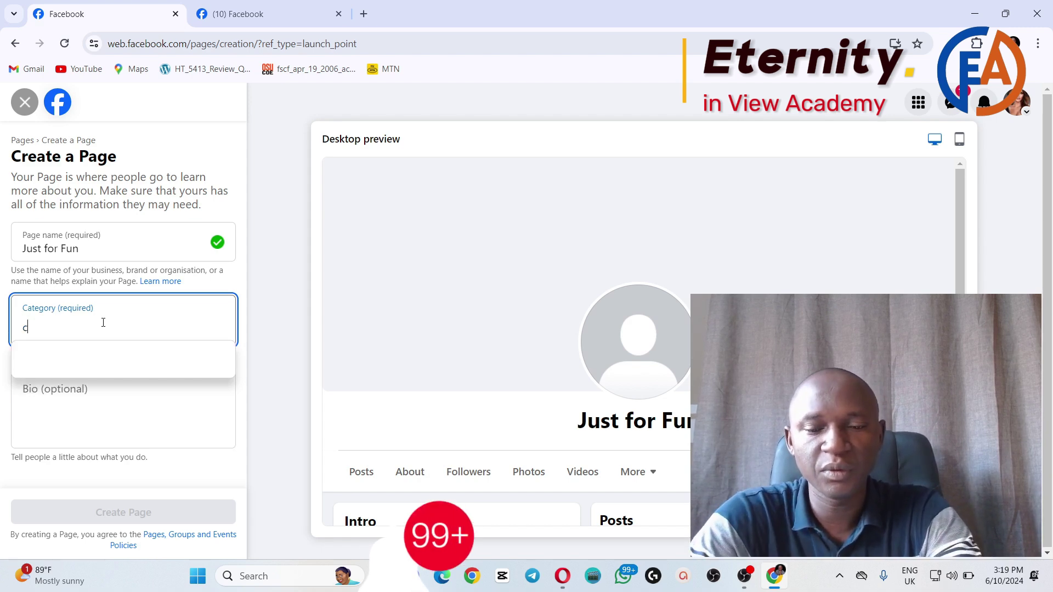
type("onten")
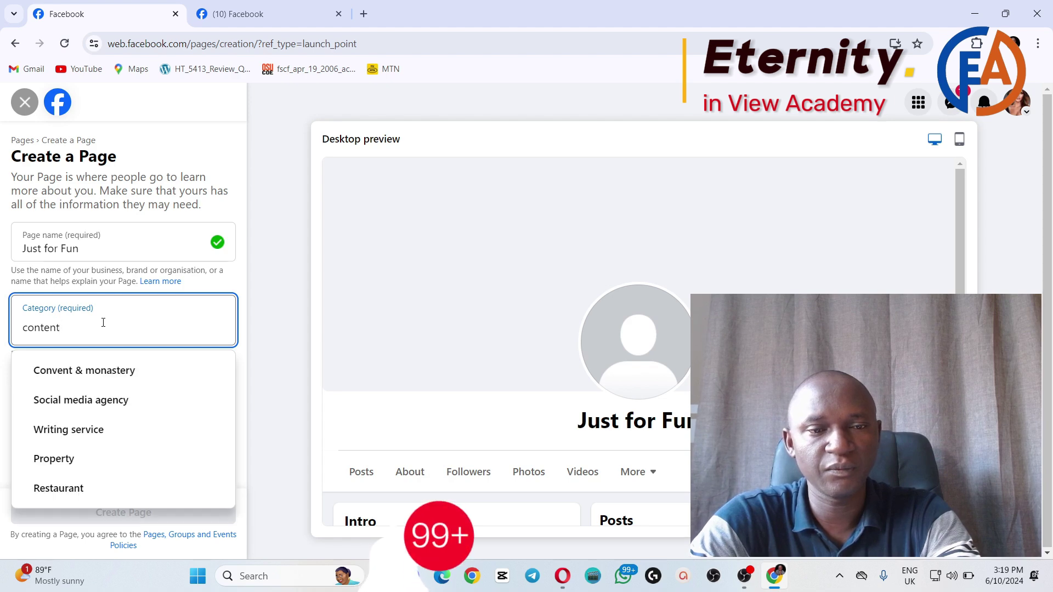
type("t")
key("ctrl+a")
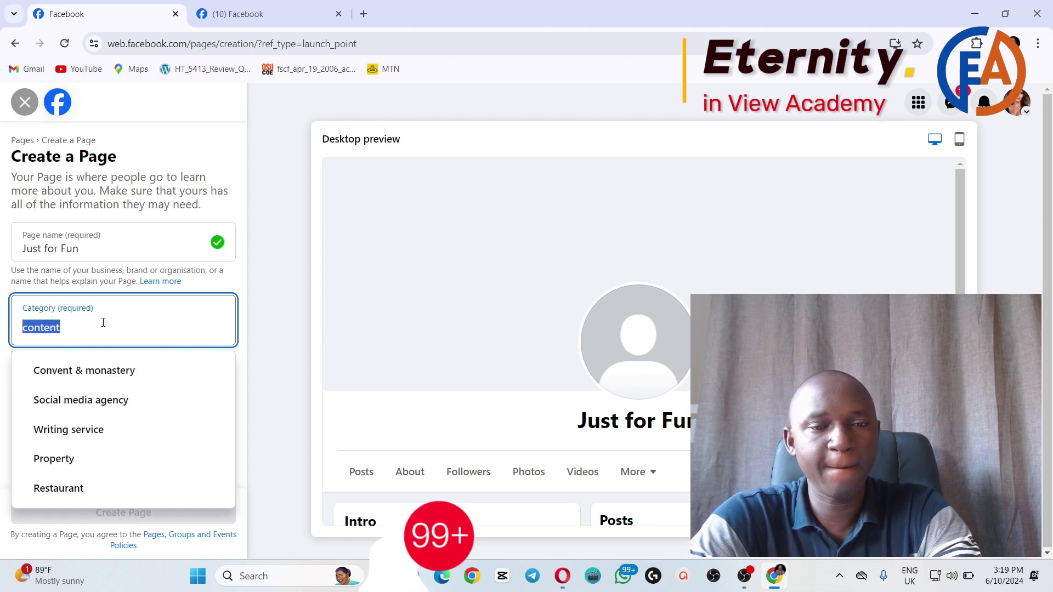
type("fun")
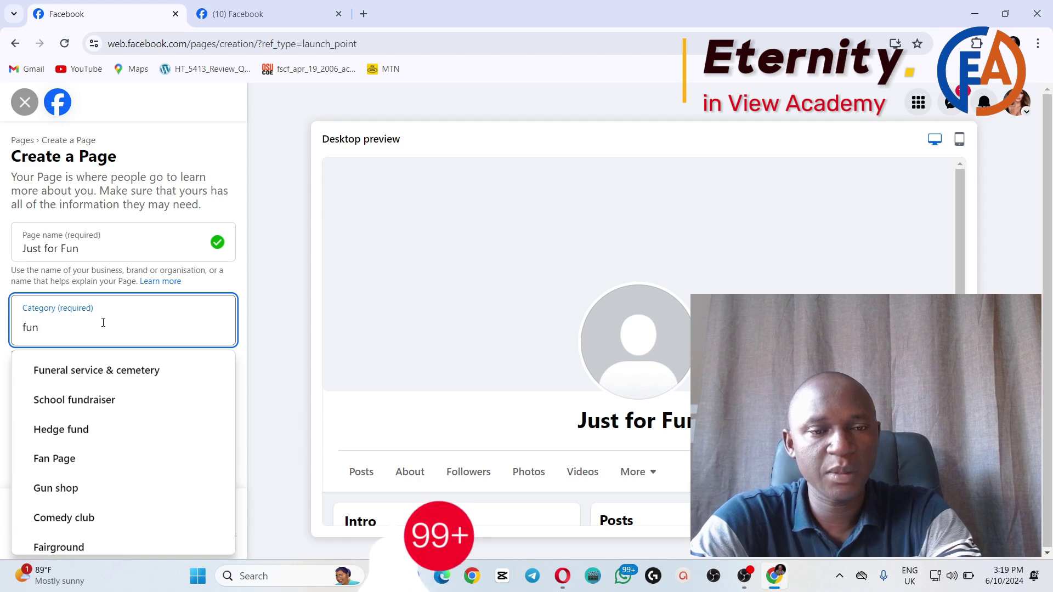
type("n")
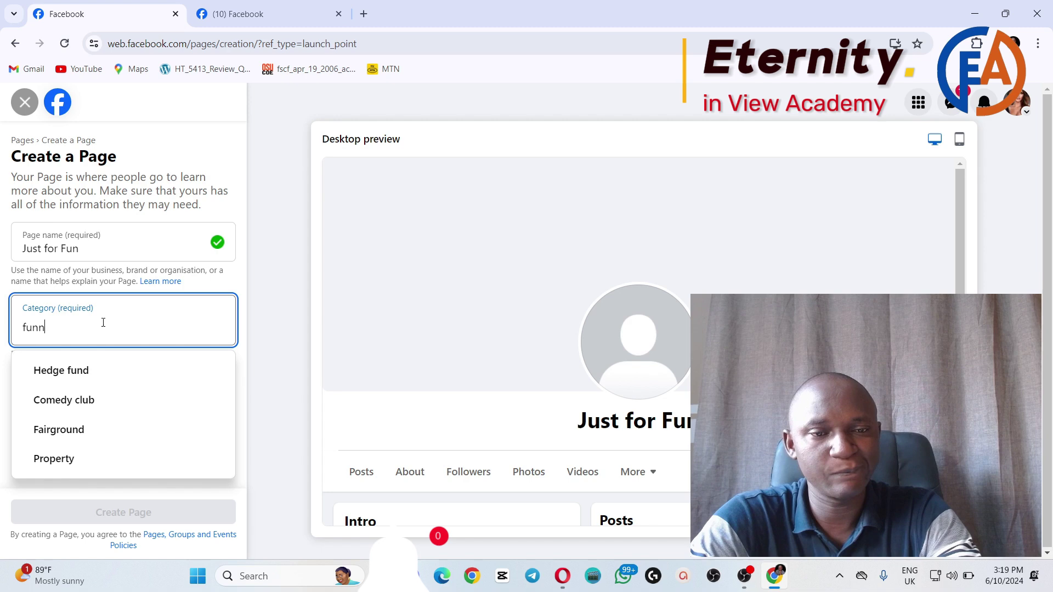
key("BackSpace")
key("BackSpace")
key("BackSpace")
key("BackSpace")
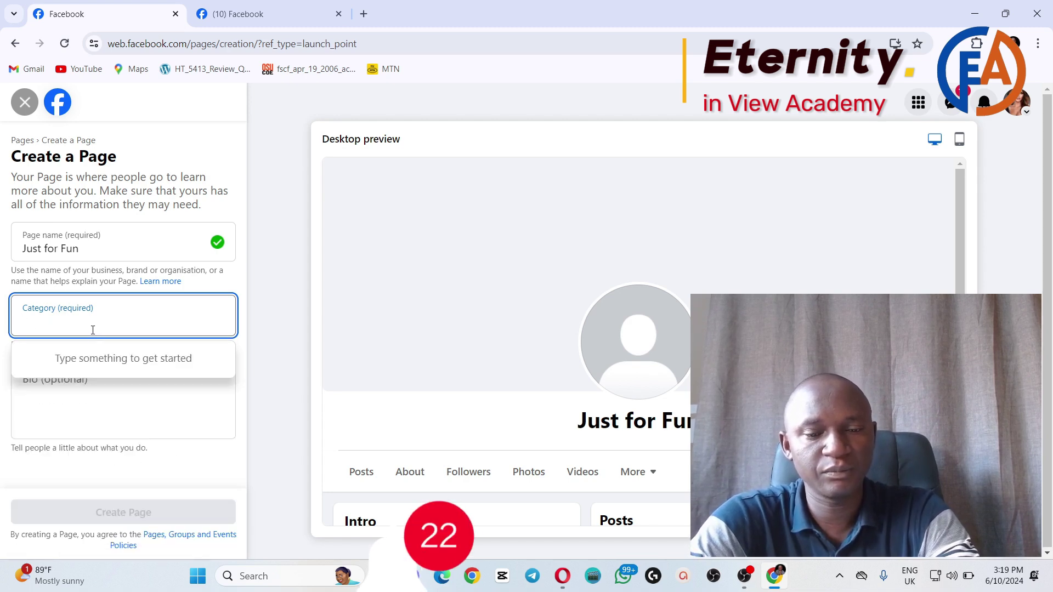
type("digi")
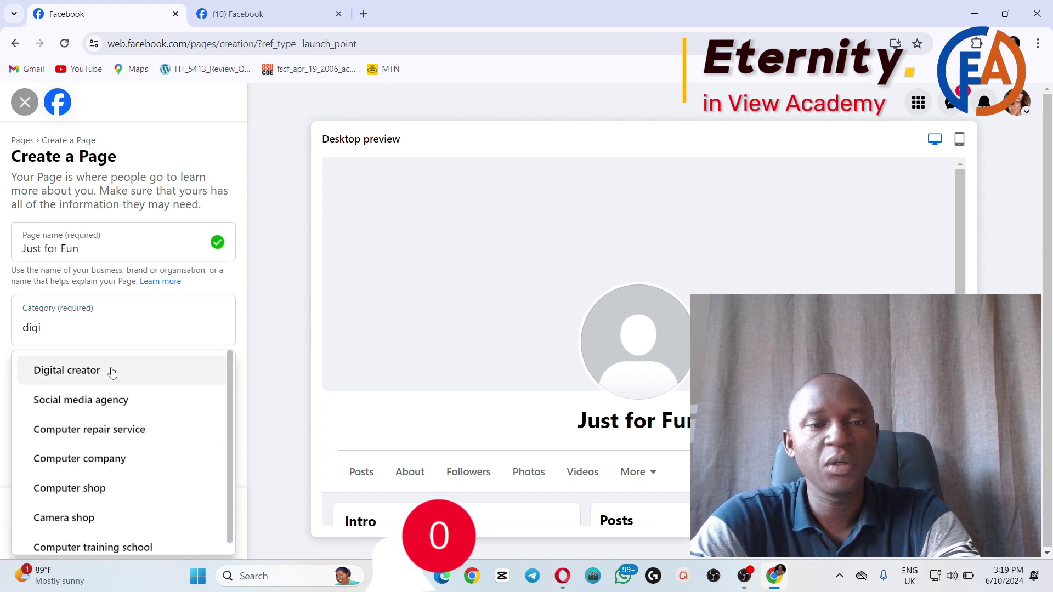
left_click(112, 372)
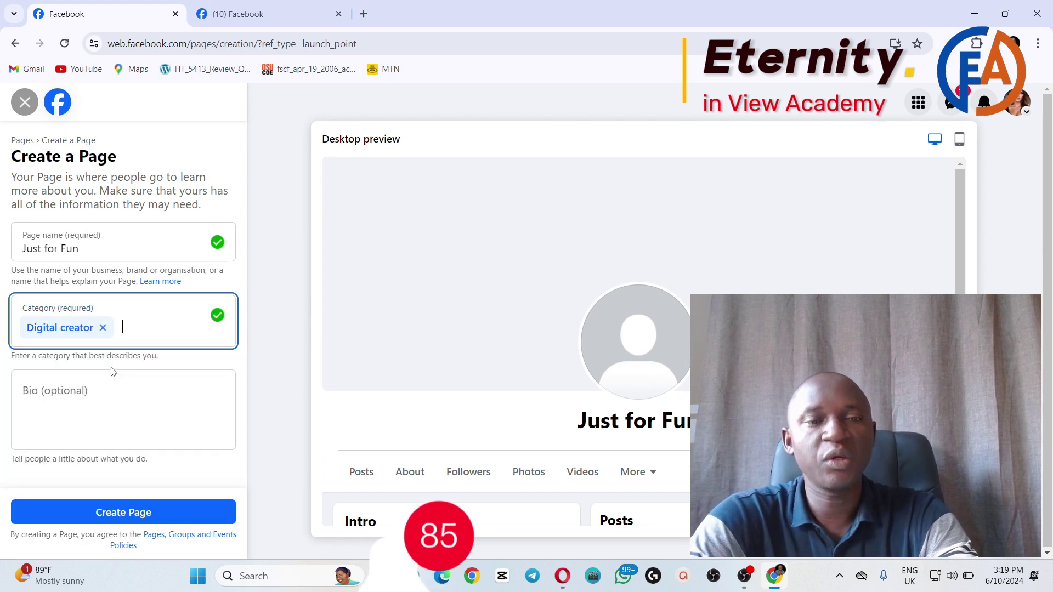
left_click(105, 411)
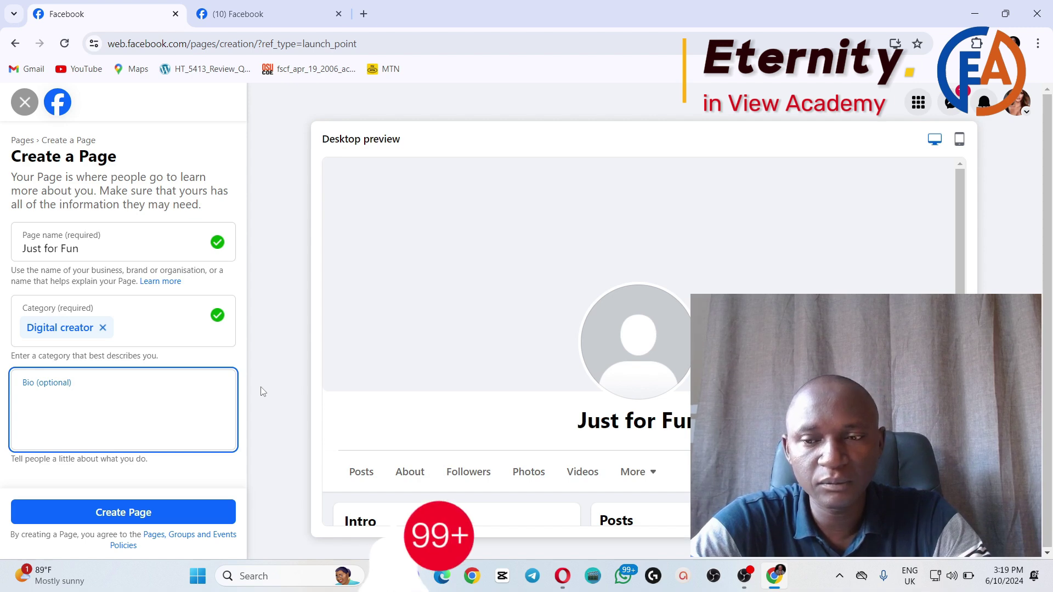
Open the Eternity in View Academy YouTube channel in a new tab and select its URL
left_click(362, 14)
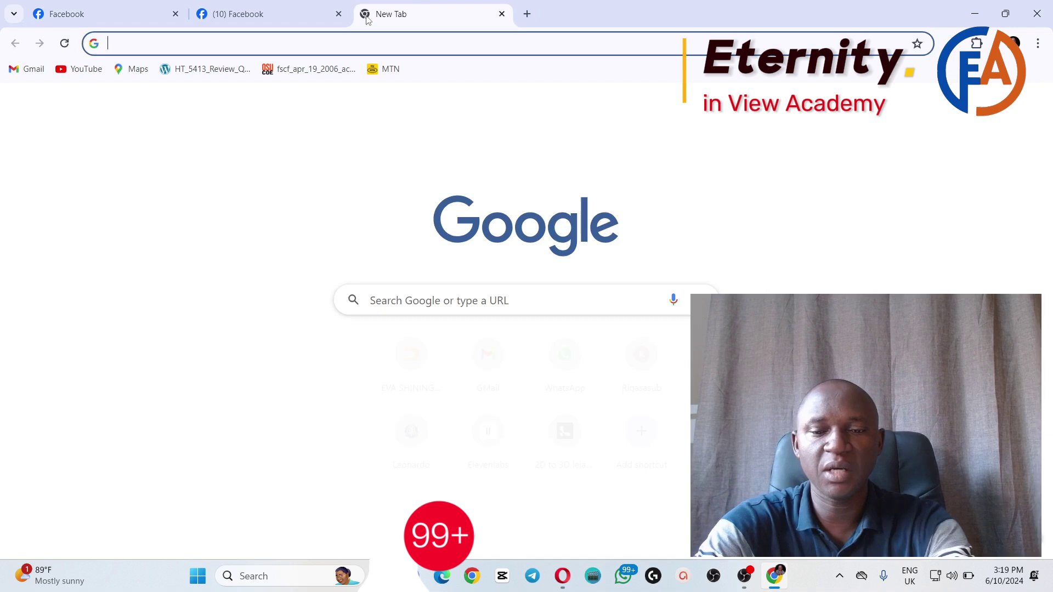
type("yo")
key("Return")
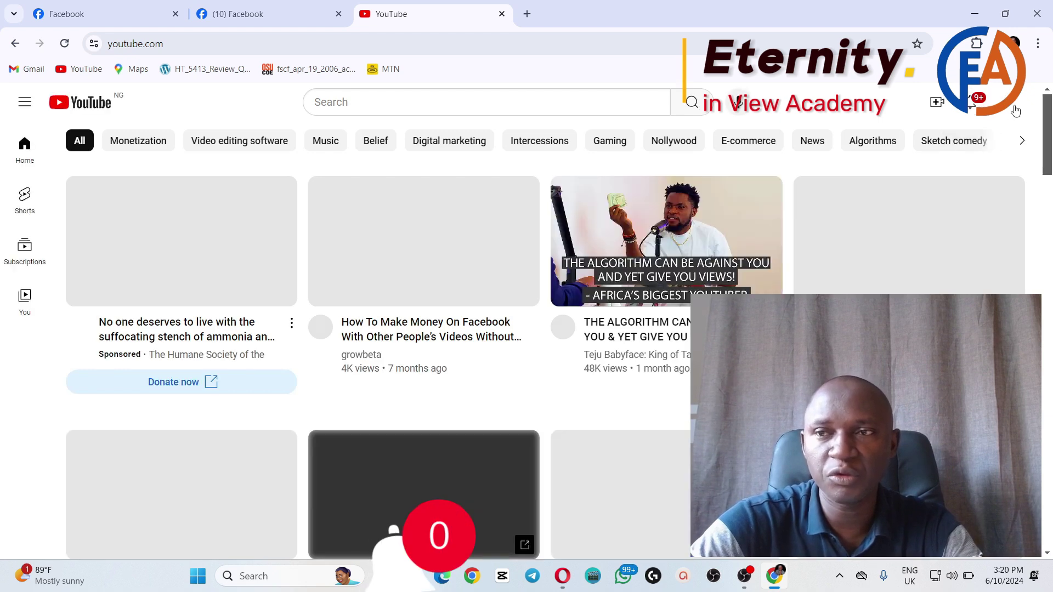
left_click(1009, 102)
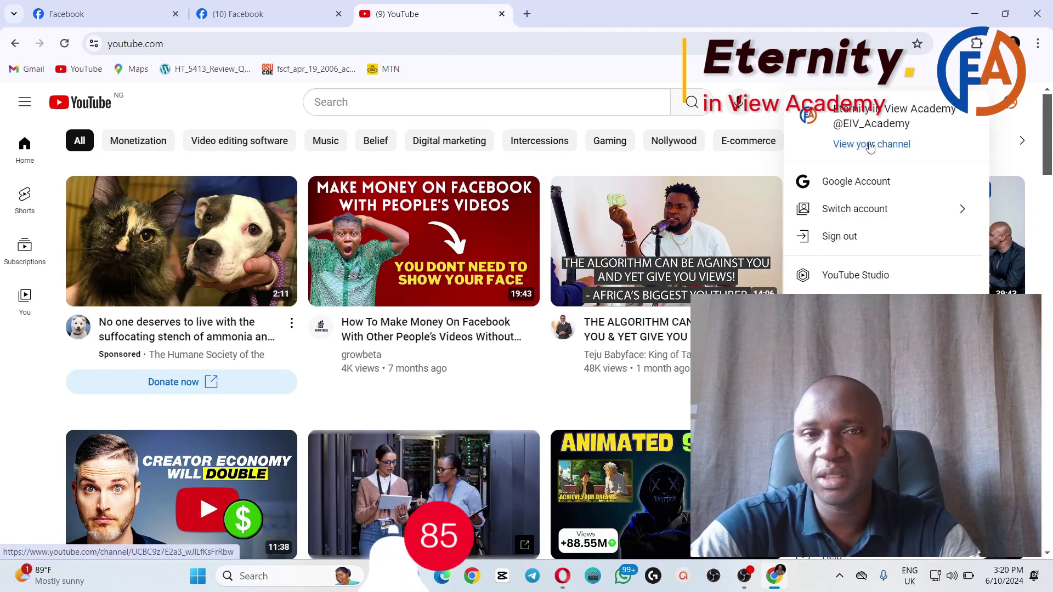
left_click(869, 146)
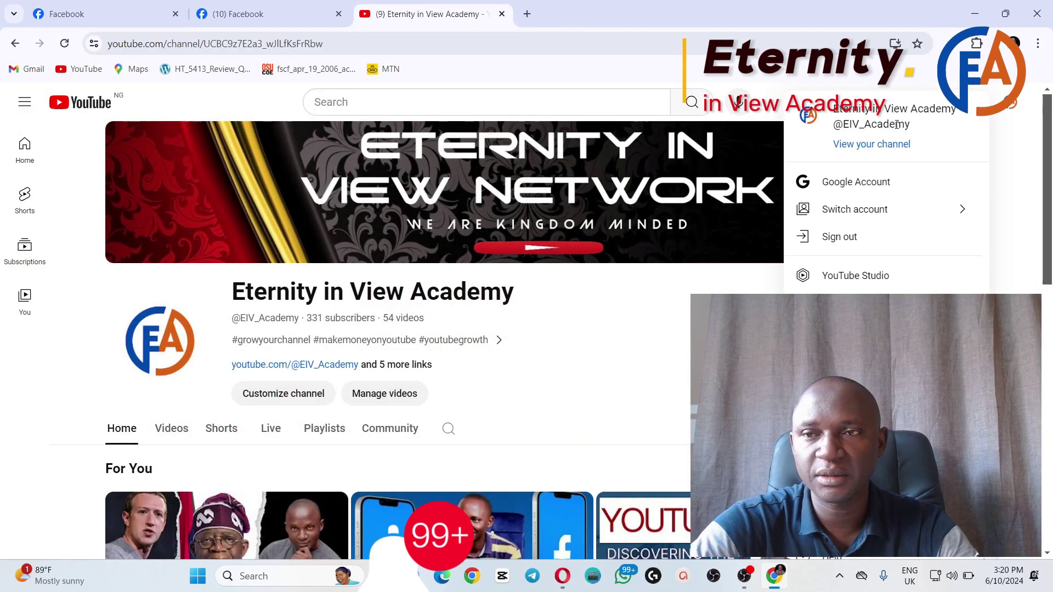
left_click(879, 146)
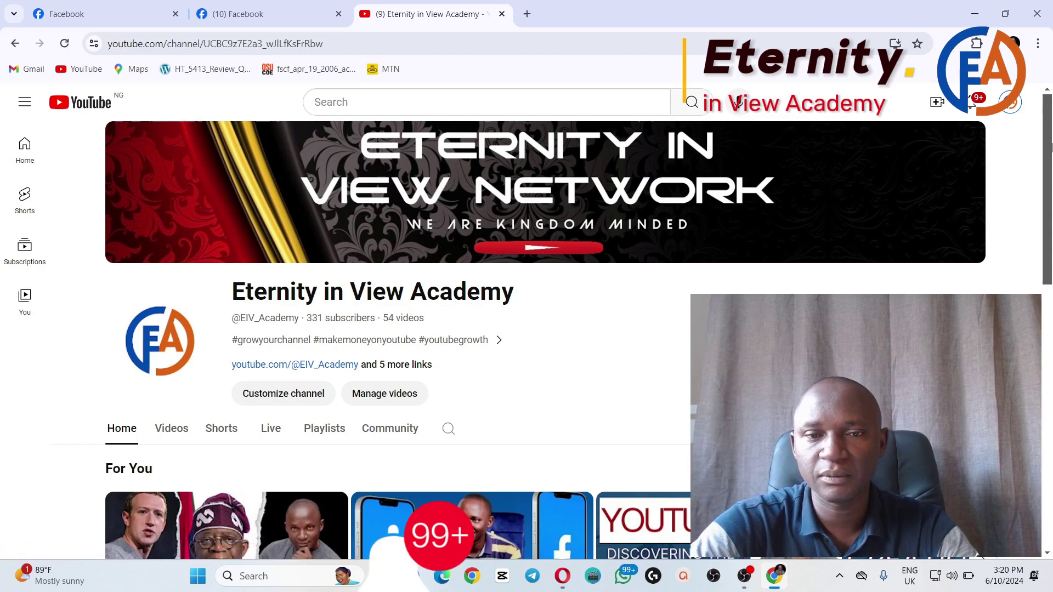
mouse_move(1049, 142)
left_mouse_down()
mouse_move(1049, 378)
mouse_move(1049, 129)
left_mouse_up()
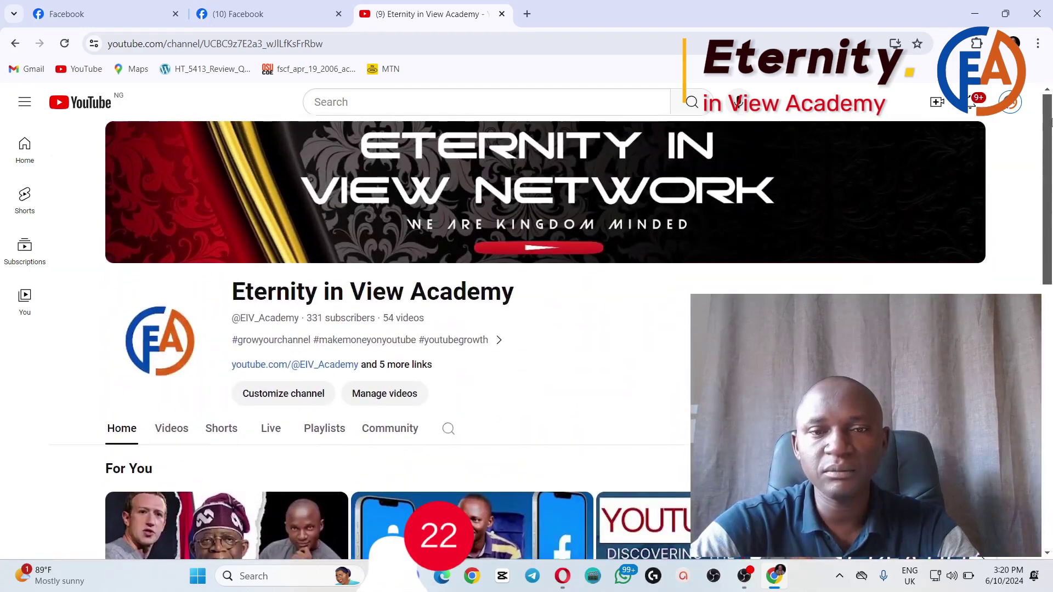
left_click(428, 46)
key("ctrl+c")
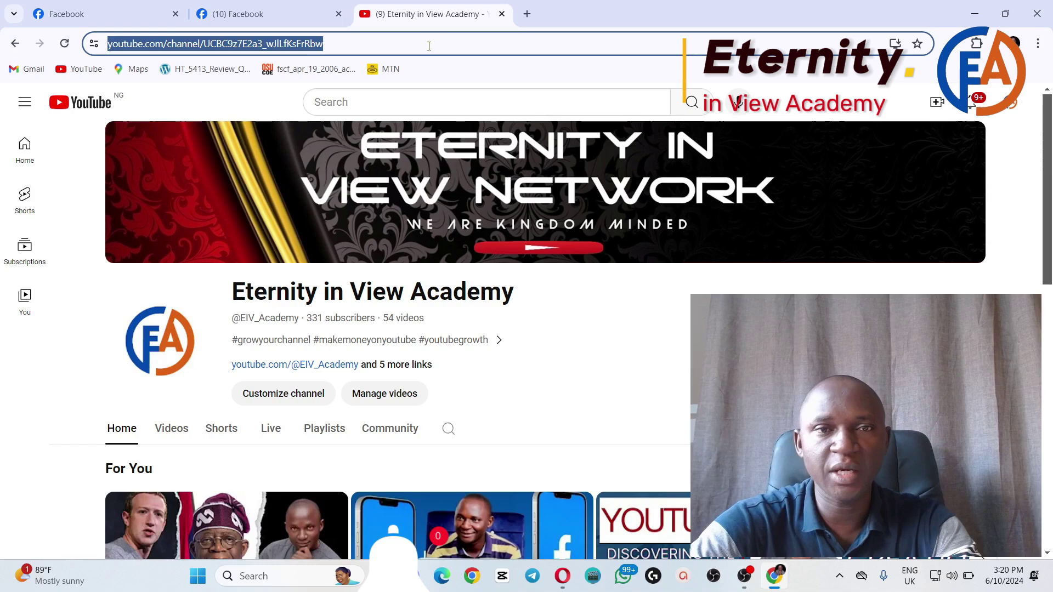
Set the bio to 'YouTube Channel:' plus the pasted channel link, then create the Page
left_click(285, 16)
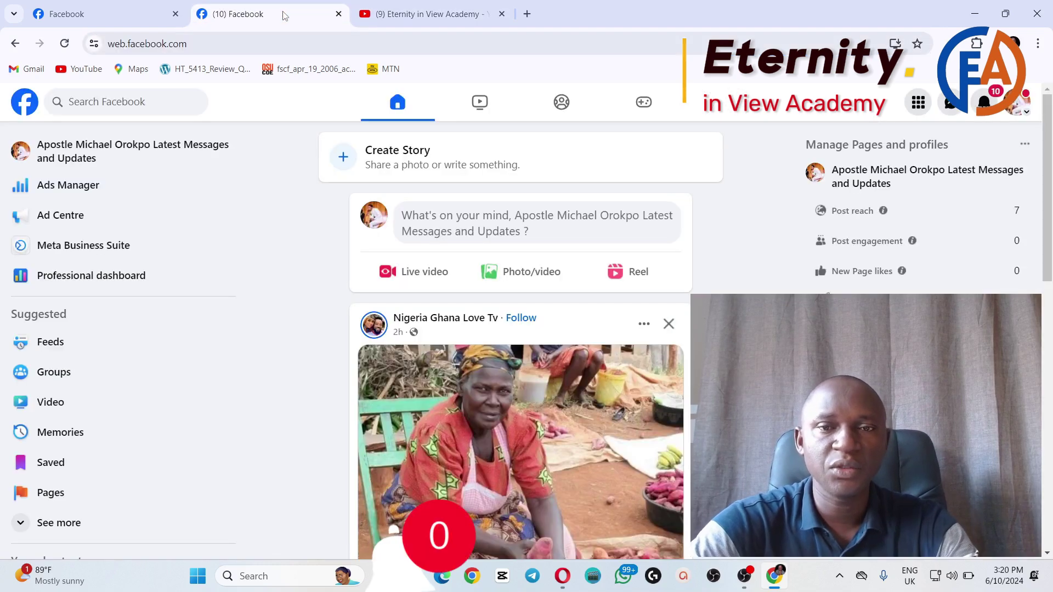
left_click(121, 21)
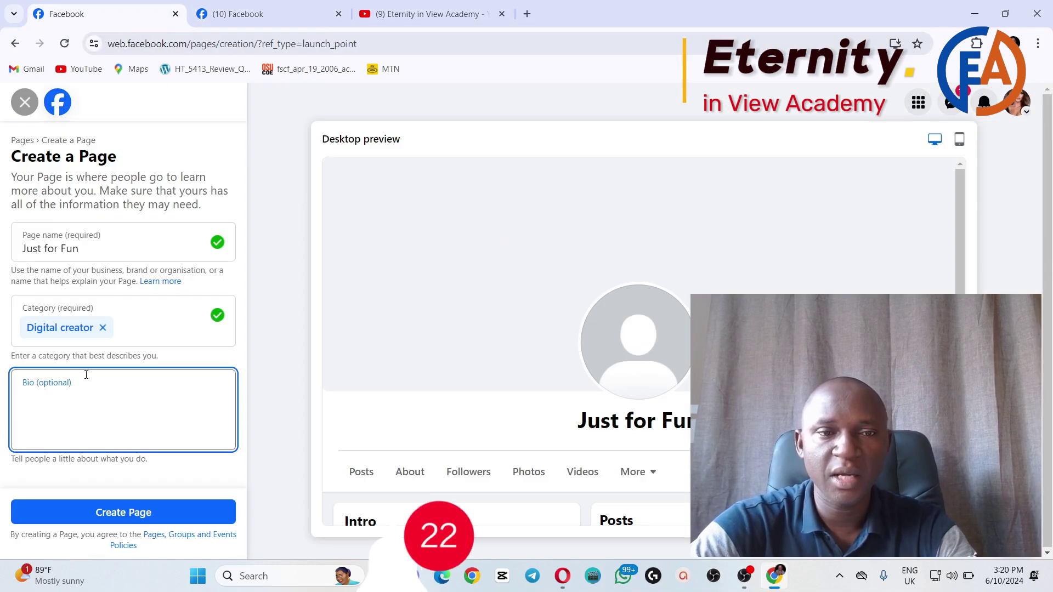
type("You")
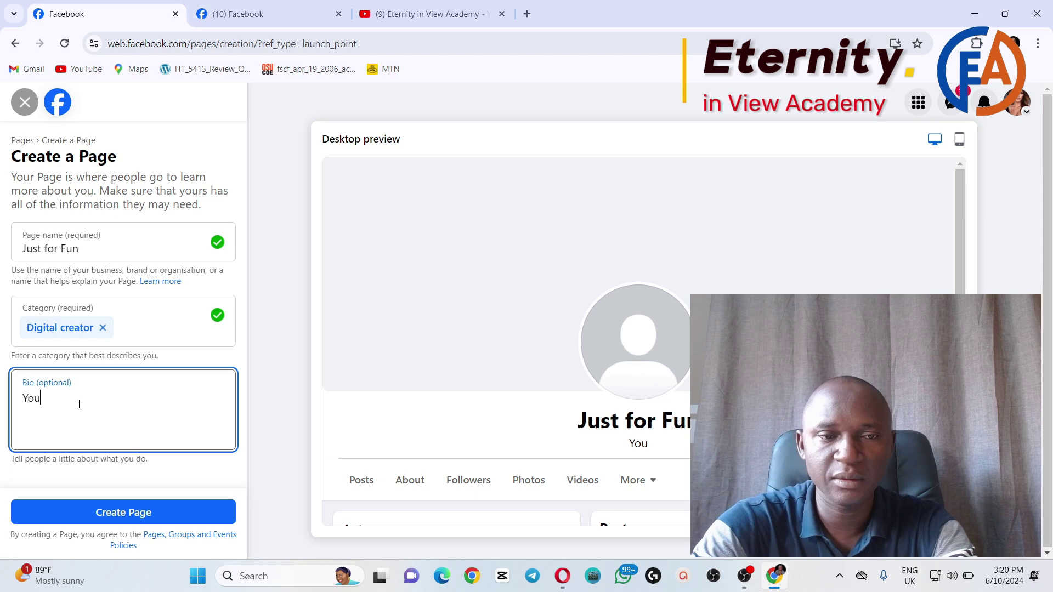
type("Tube ")
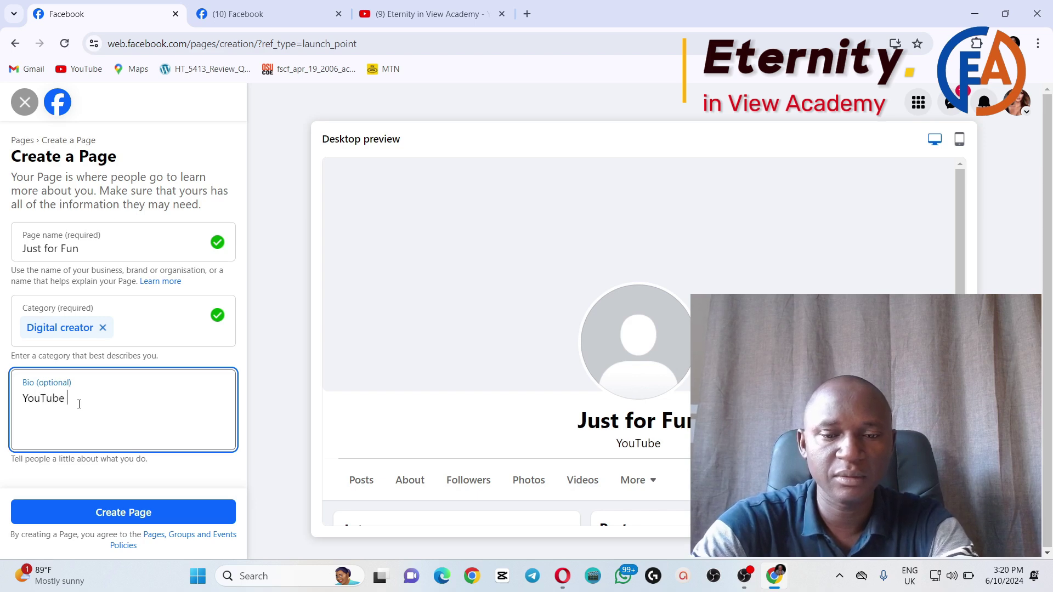
type("Channel")
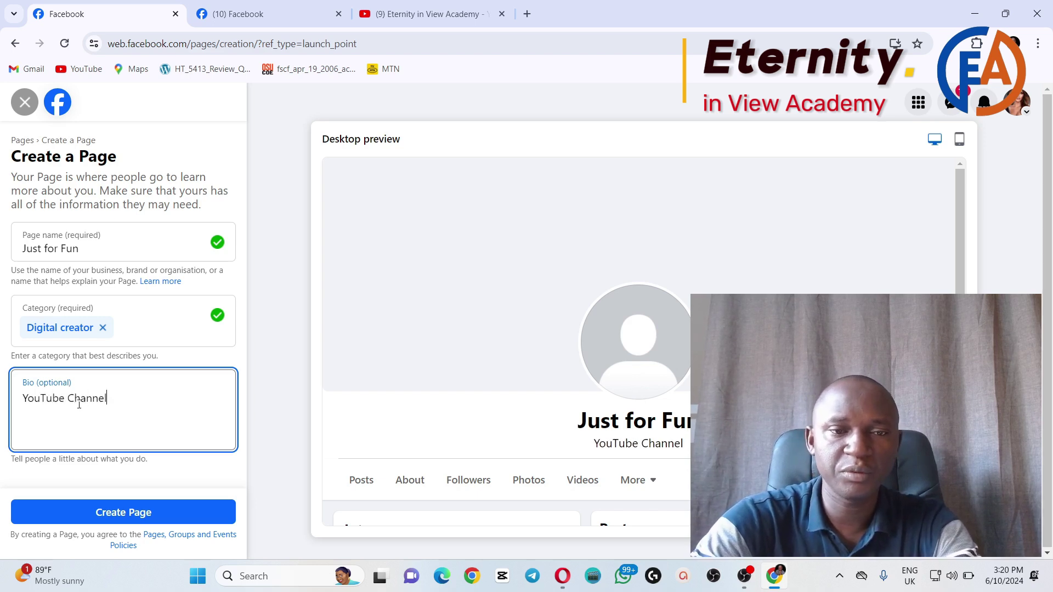
type(":")
key("ctrl+v")
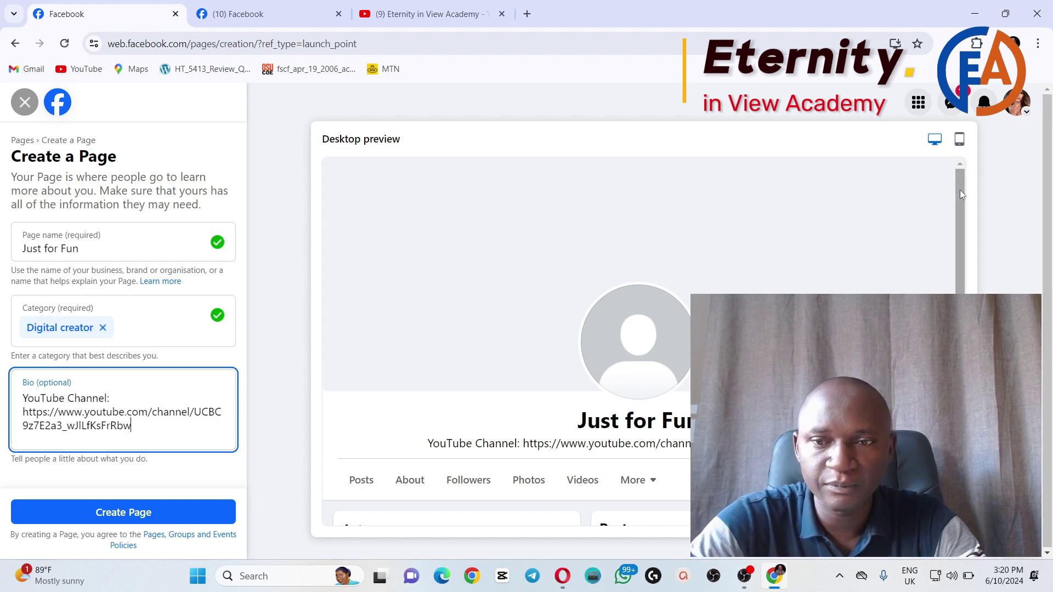
left_click_drag(960, 189, 974, 274)
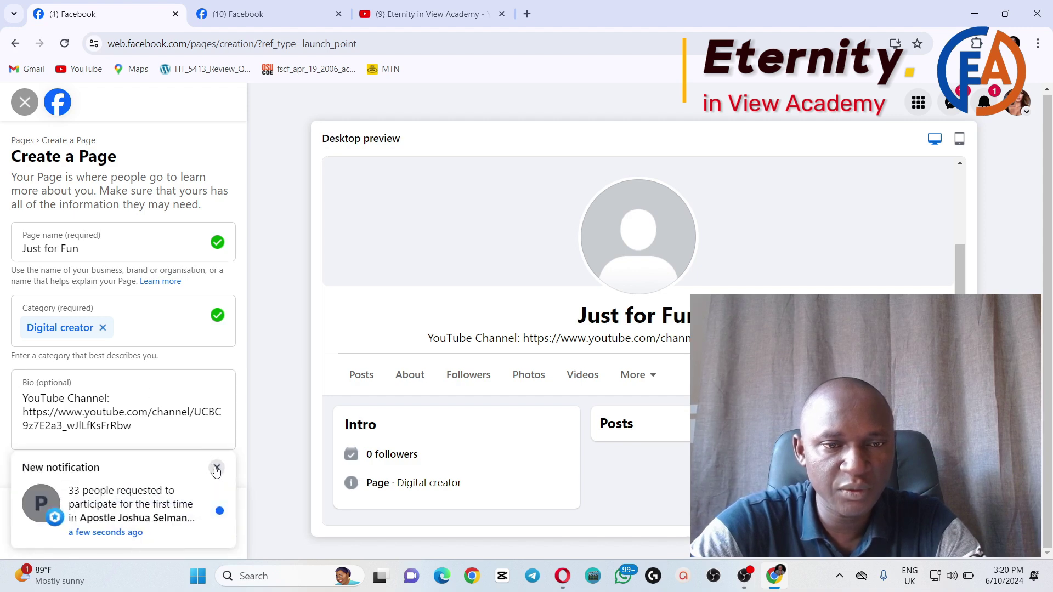
left_click(216, 469)
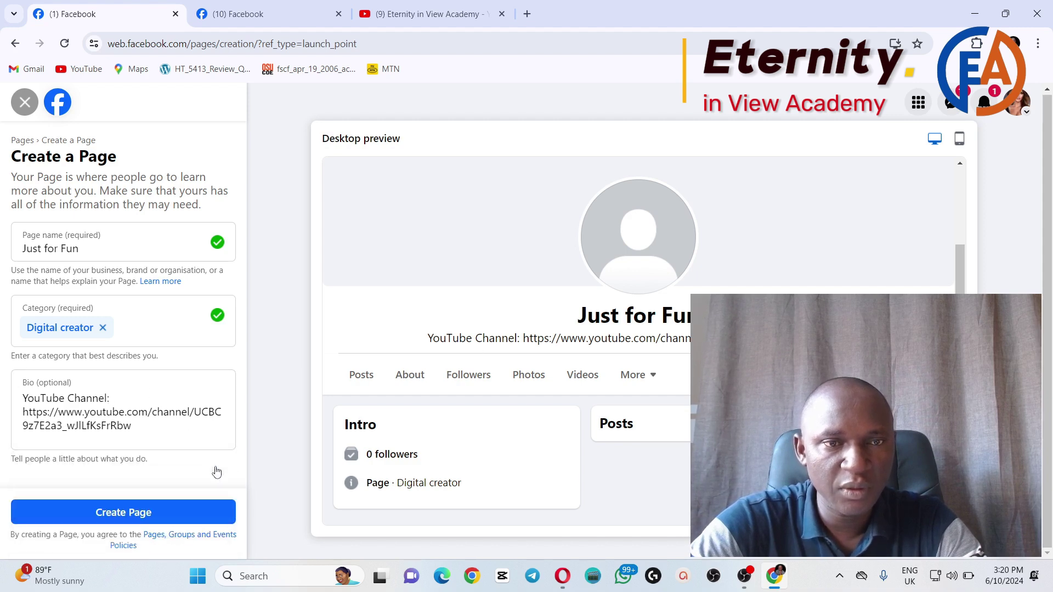
left_click(182, 517)
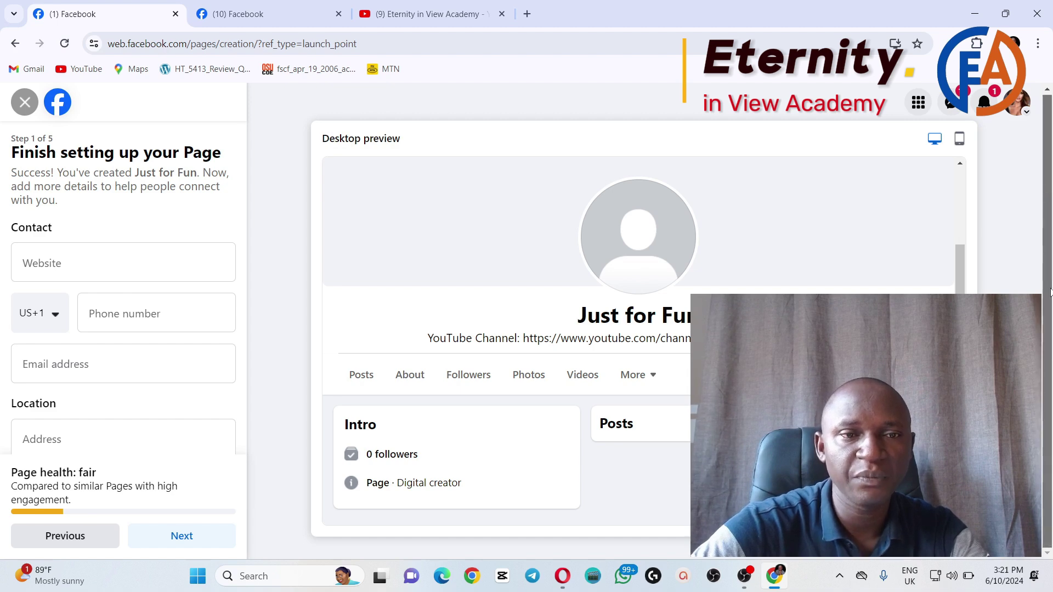
left_click(101, 257)
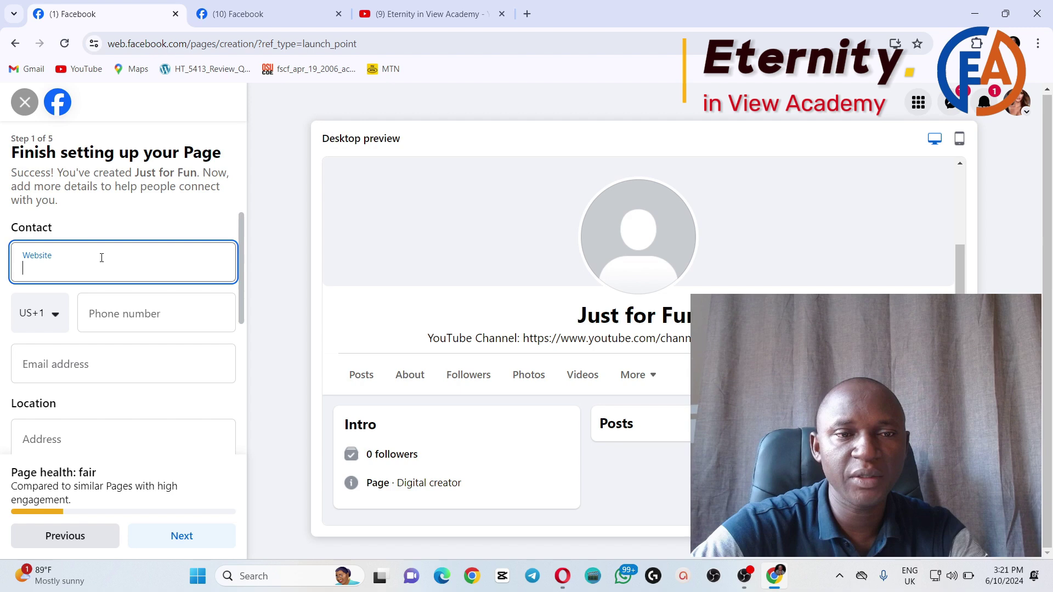
left_click(52, 317)
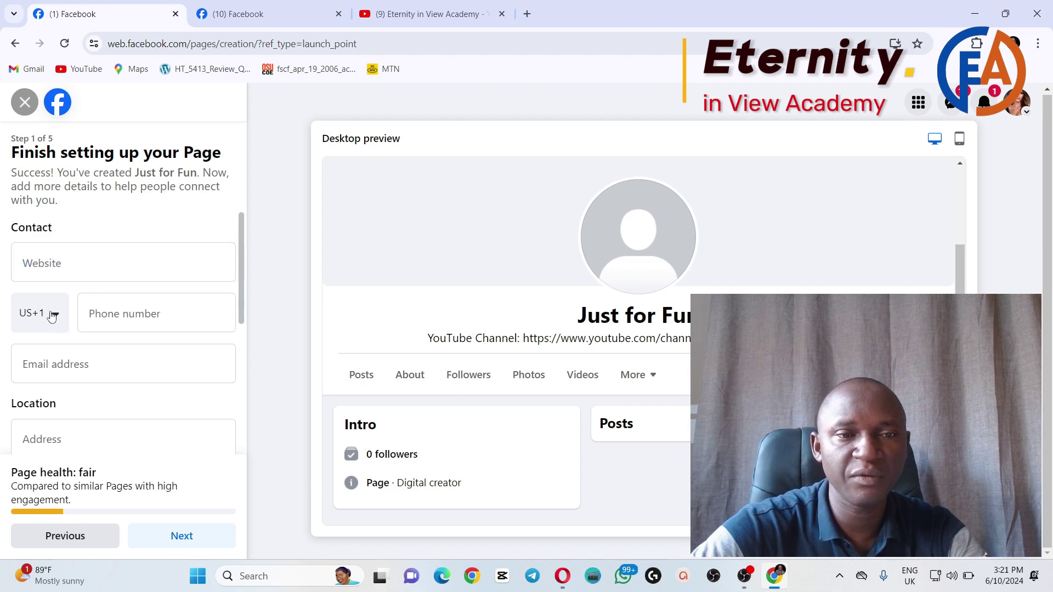
left_click(45, 313)
left_click(45, 313)
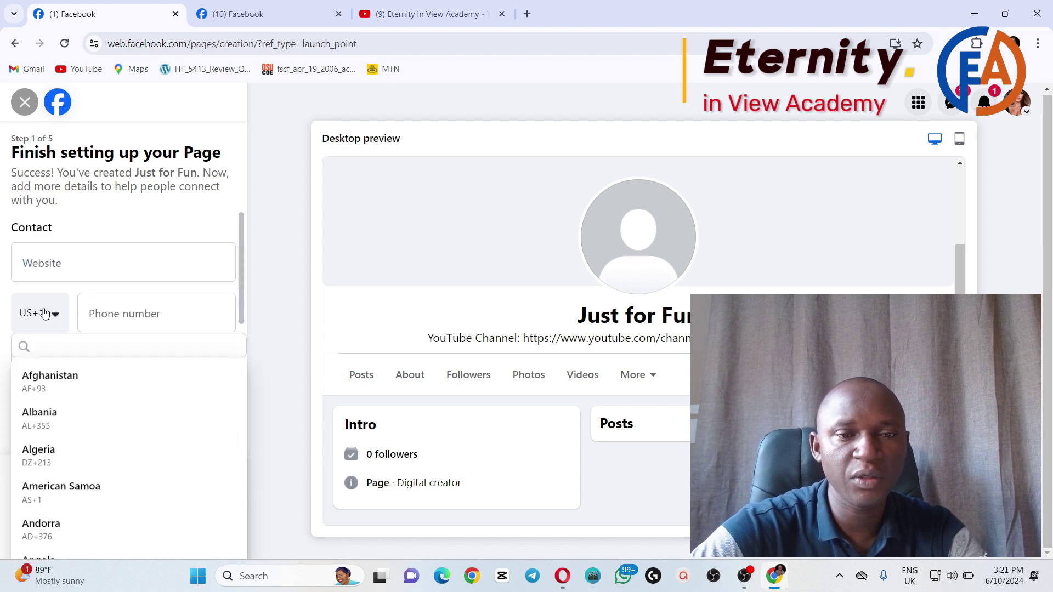
key("i")
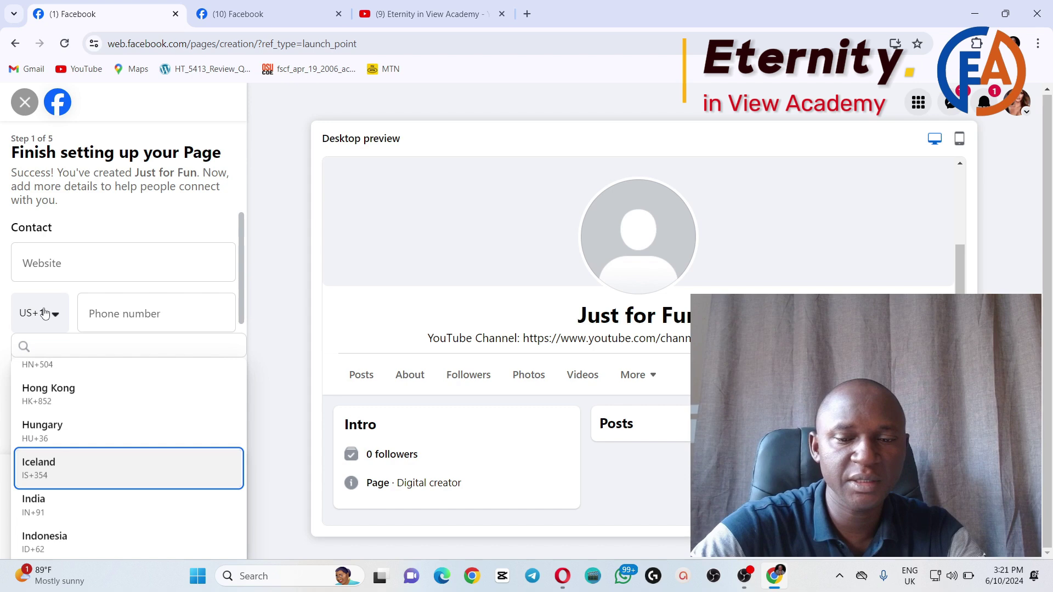
key("n")
key("n")
key("n")
key("n")
key("n")
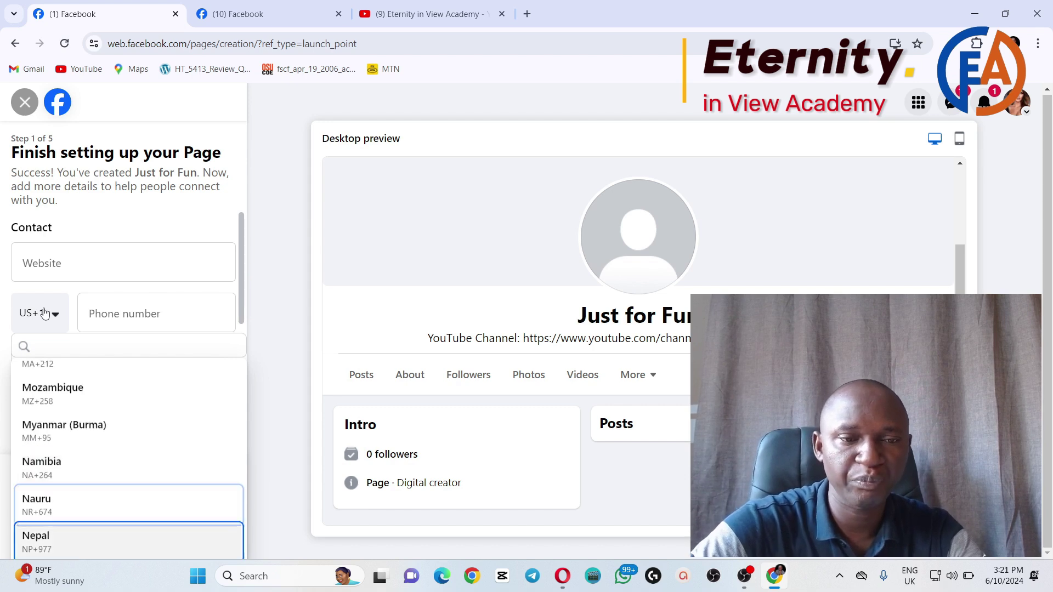
key("n")
key("n")
key("n")
key("n")
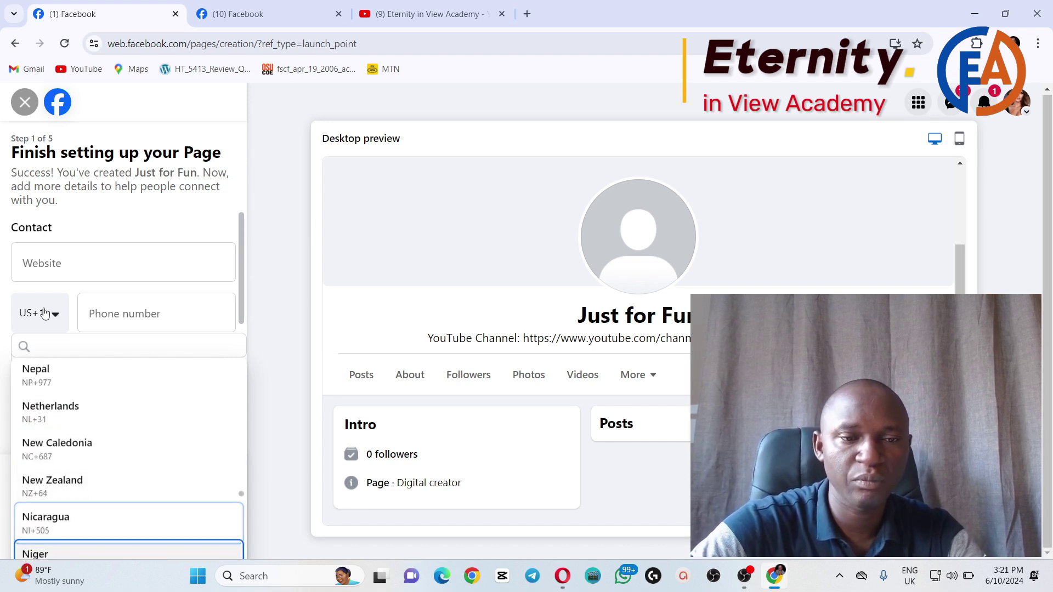
key("Return")
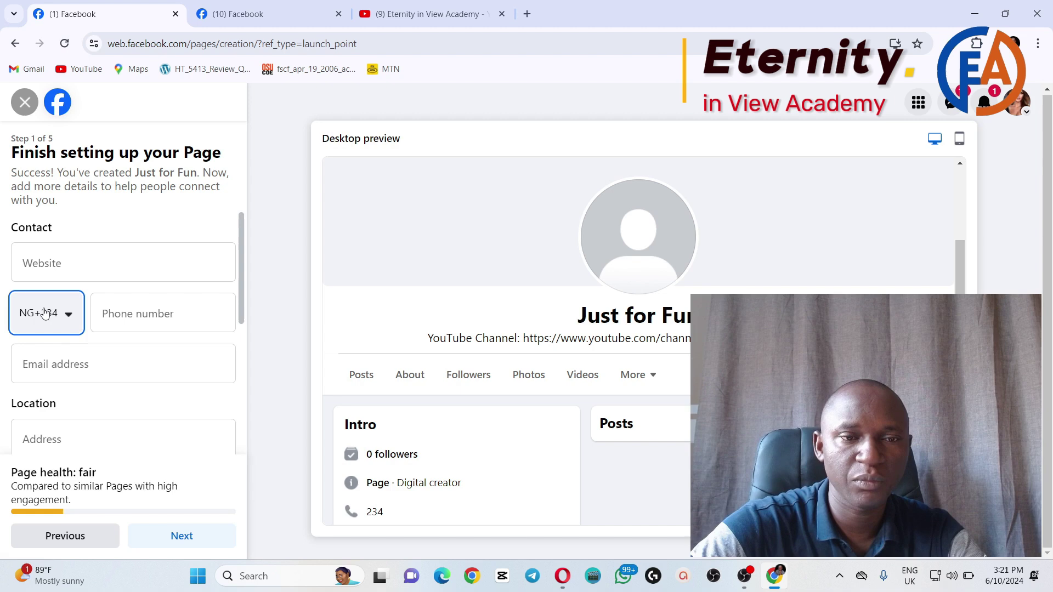
Fill the phone number, email and address from saved autofill details
left_click(143, 316)
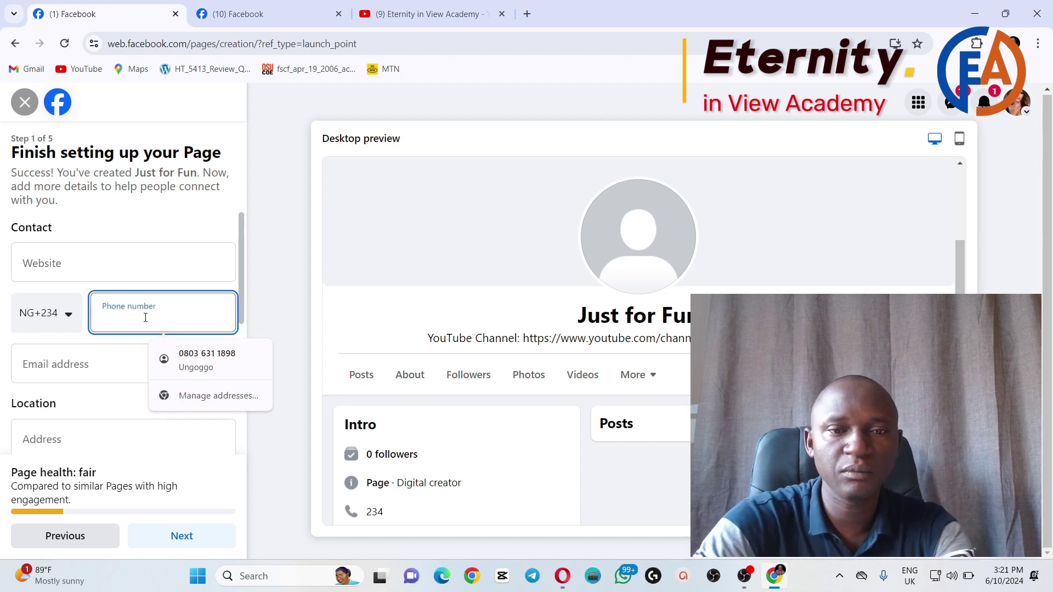
left_click(202, 356)
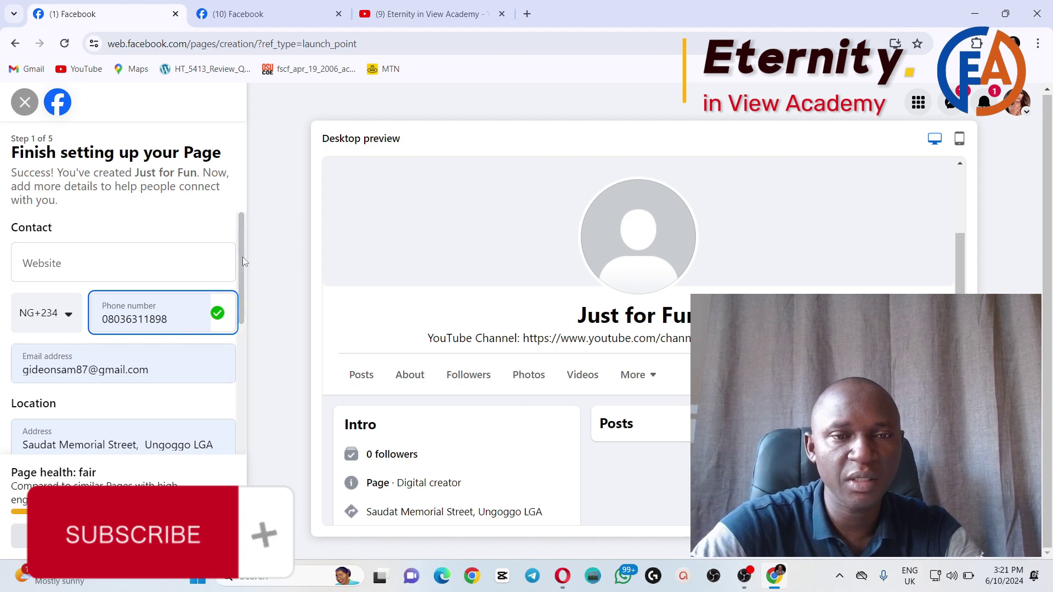
left_click_drag(242, 256, 274, 405)
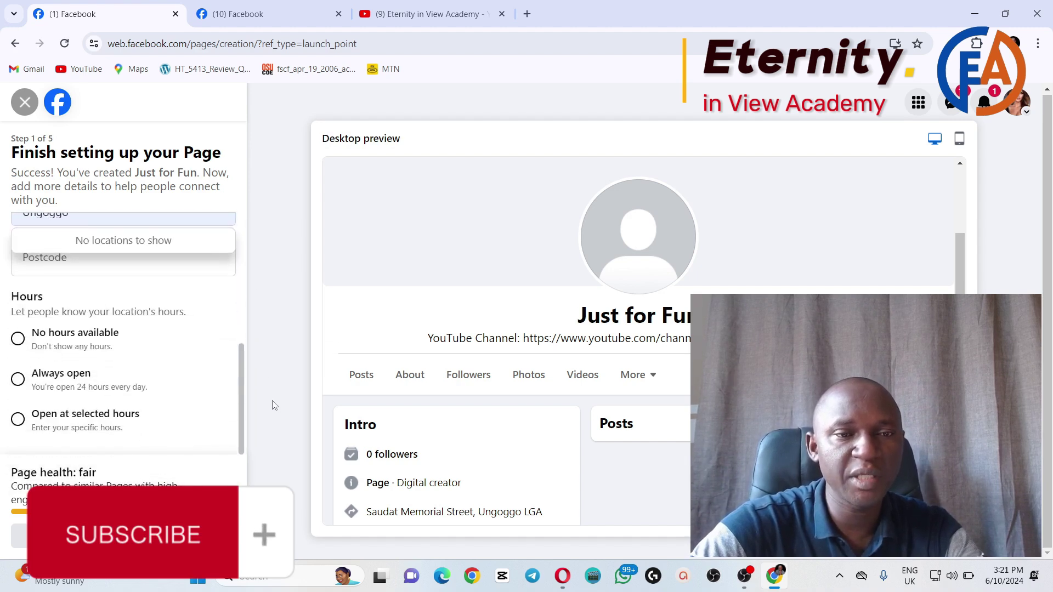
left_click(277, 426)
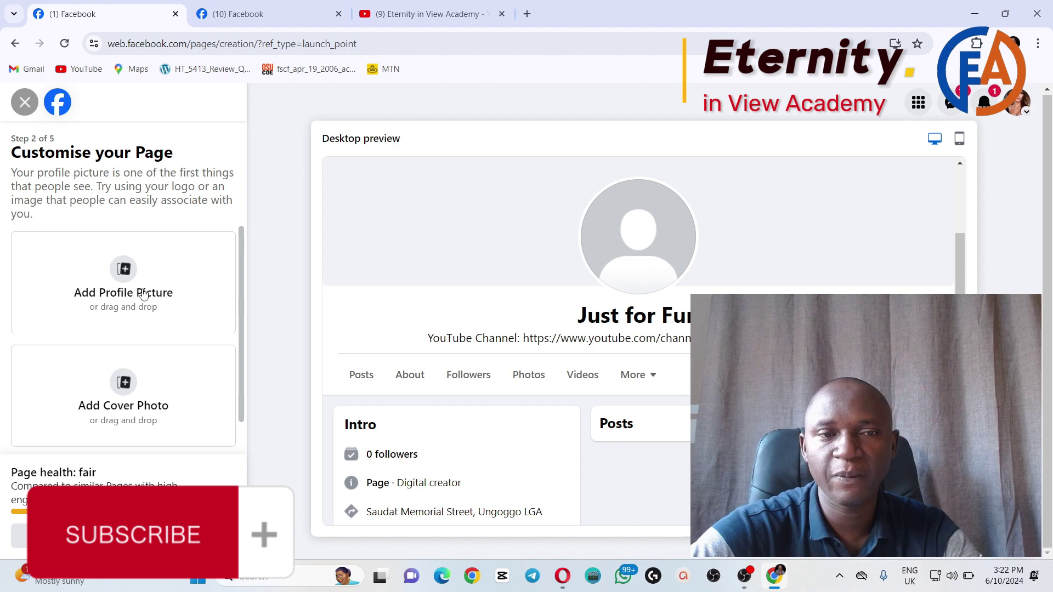
Open Canva in a new tab and search its templates for 'logo'
left_click(527, 14)
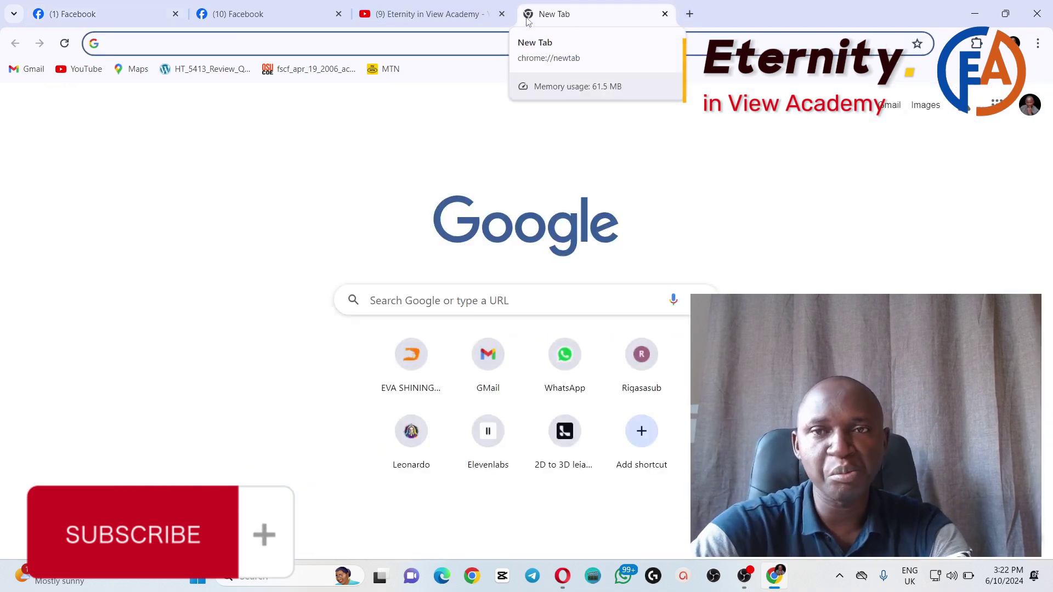
type("canva")
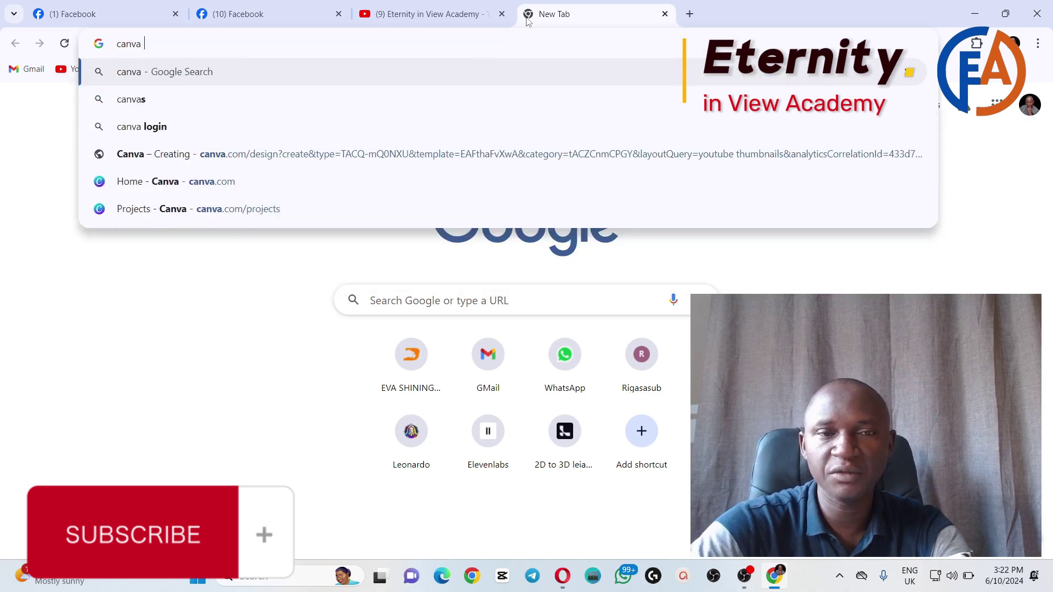
key("Return")
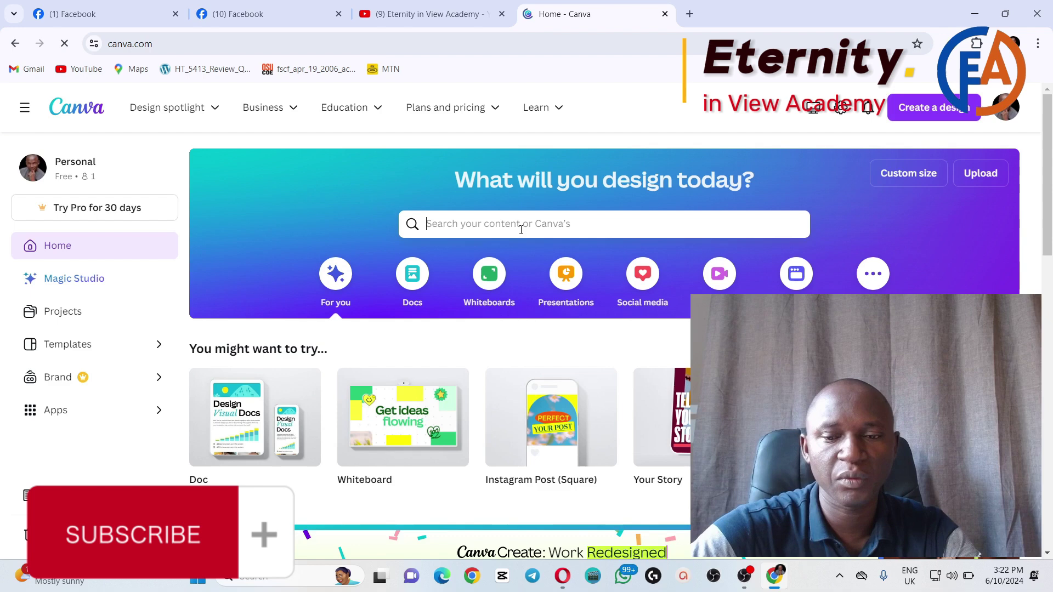
type("logo")
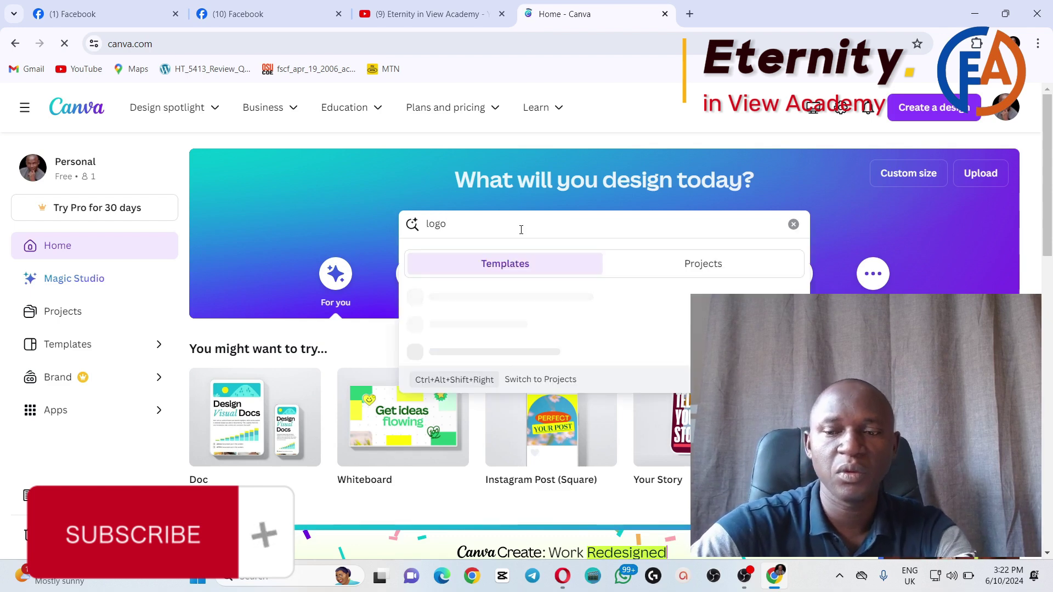
key("Return")
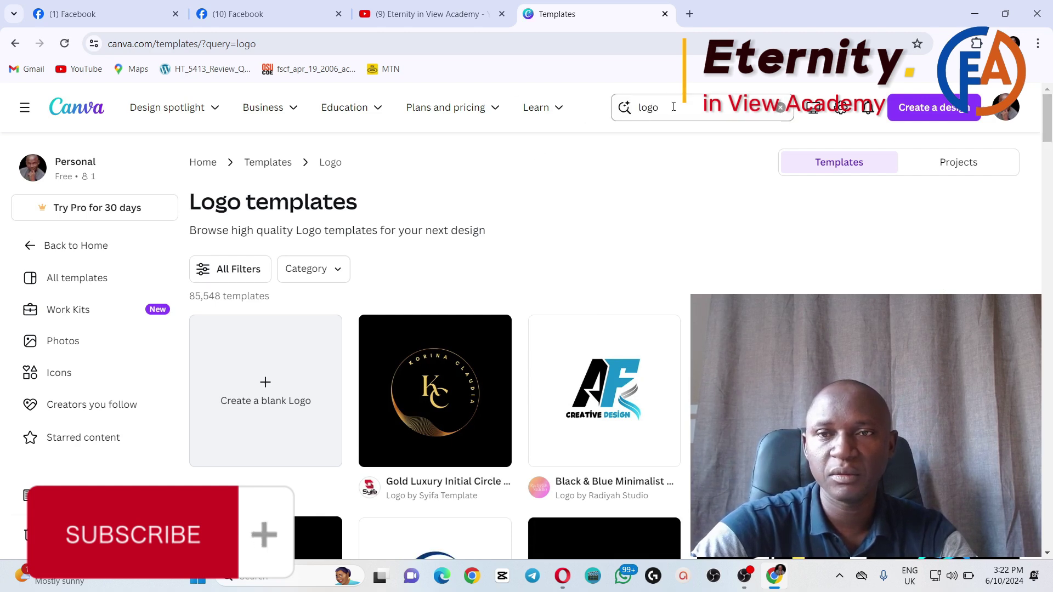
Refine the search to 'logo on fun' and scroll through the template results
left_click(676, 108)
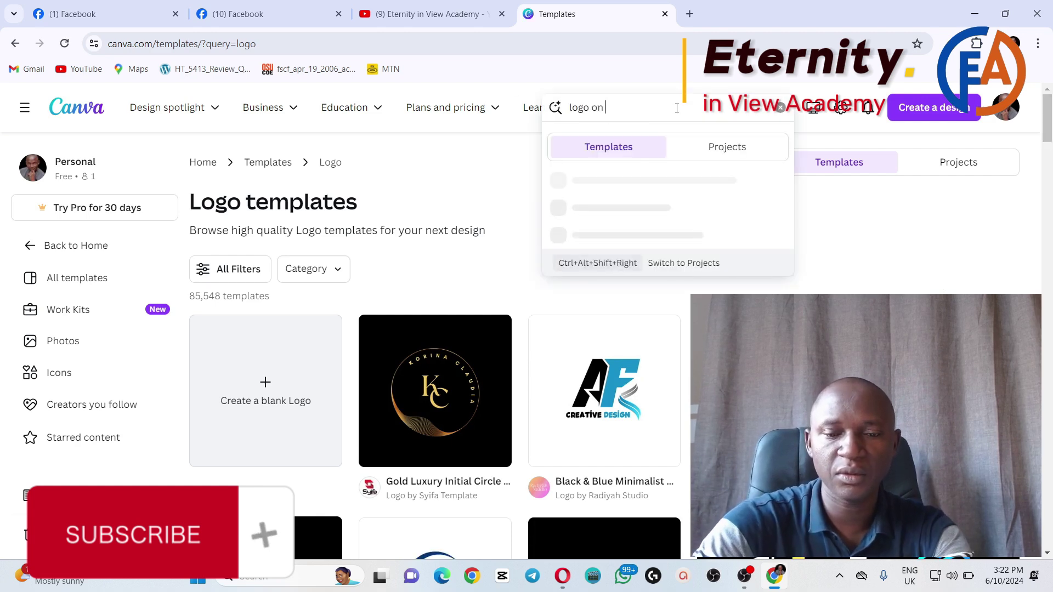
type("fun")
key("Return")
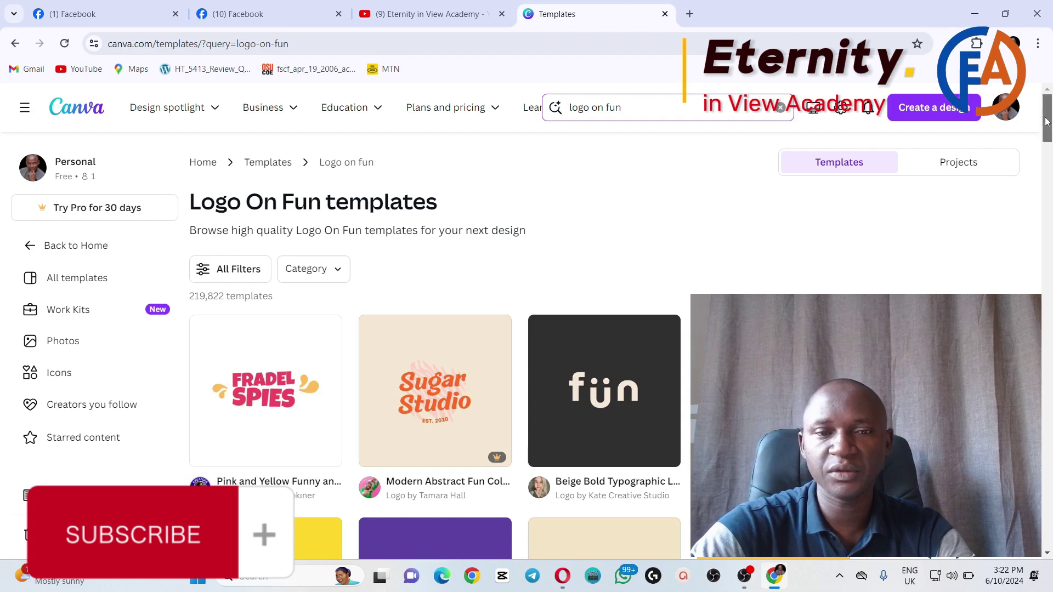
left_click_drag(1047, 122, 1047, 160)
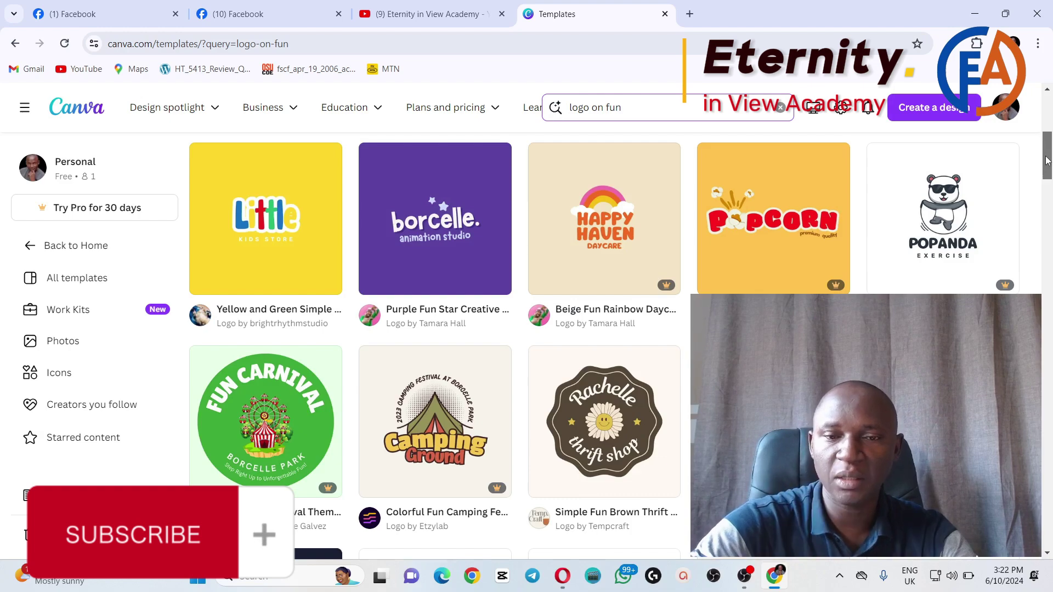
left_click_drag(1046, 160, 1050, 202)
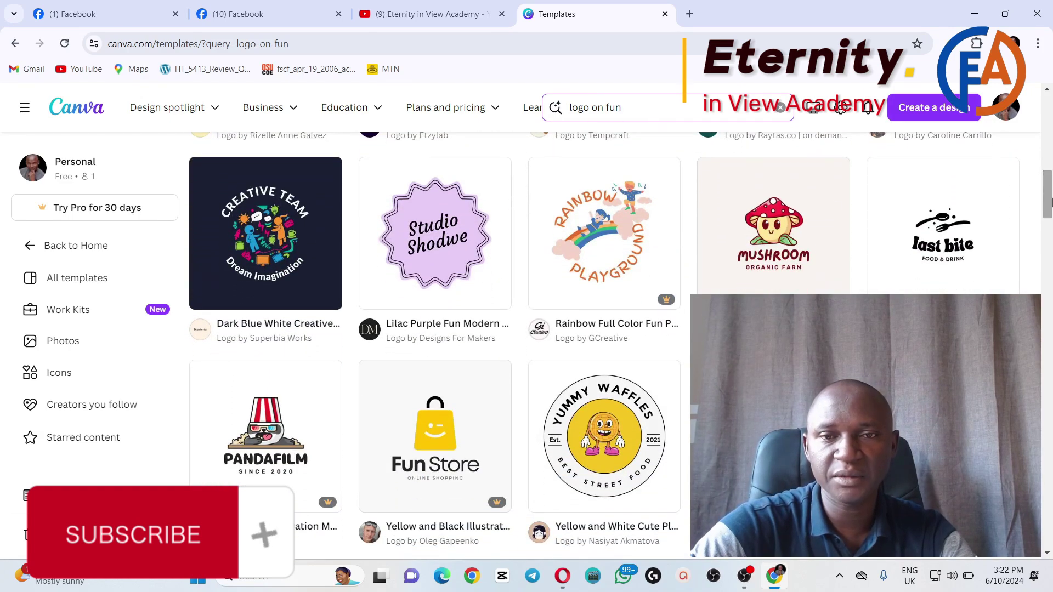
Open the Lilac Purple scalloped circle logo and change its first text line to 'just'
left_click(430, 252)
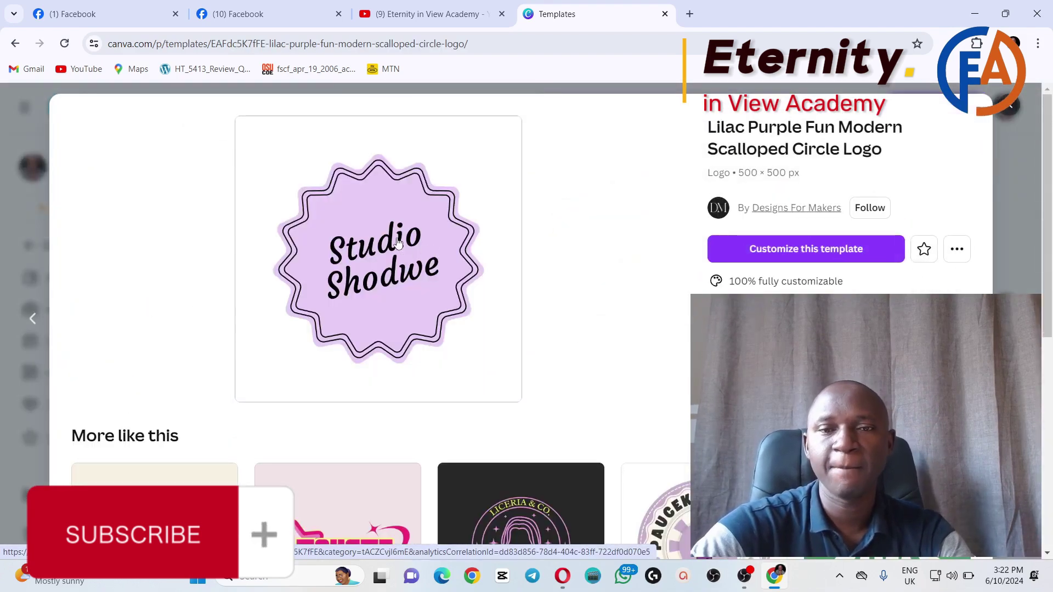
left_click(398, 243)
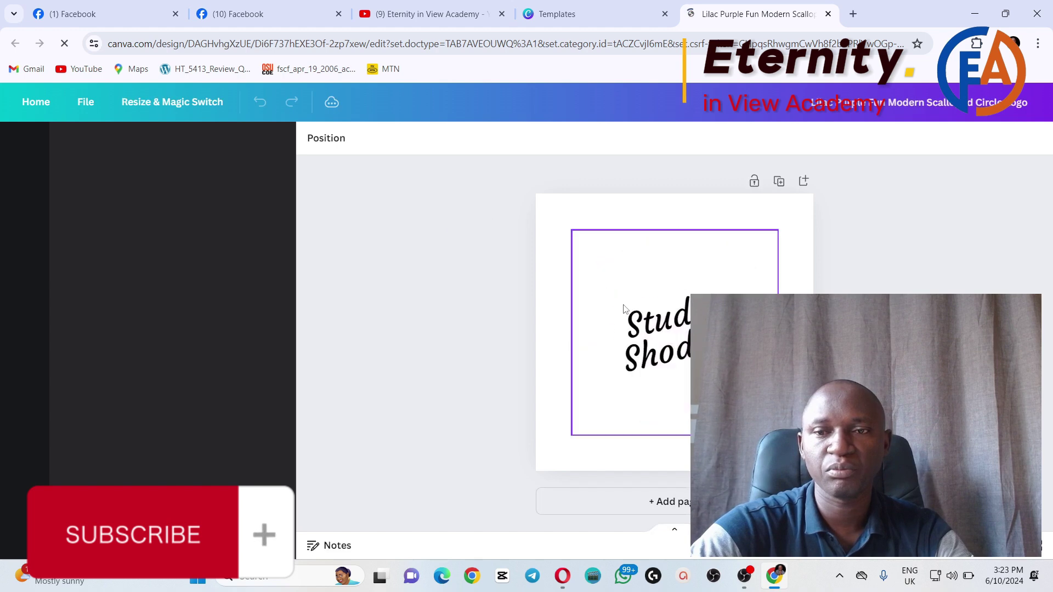
double_click(662, 324)
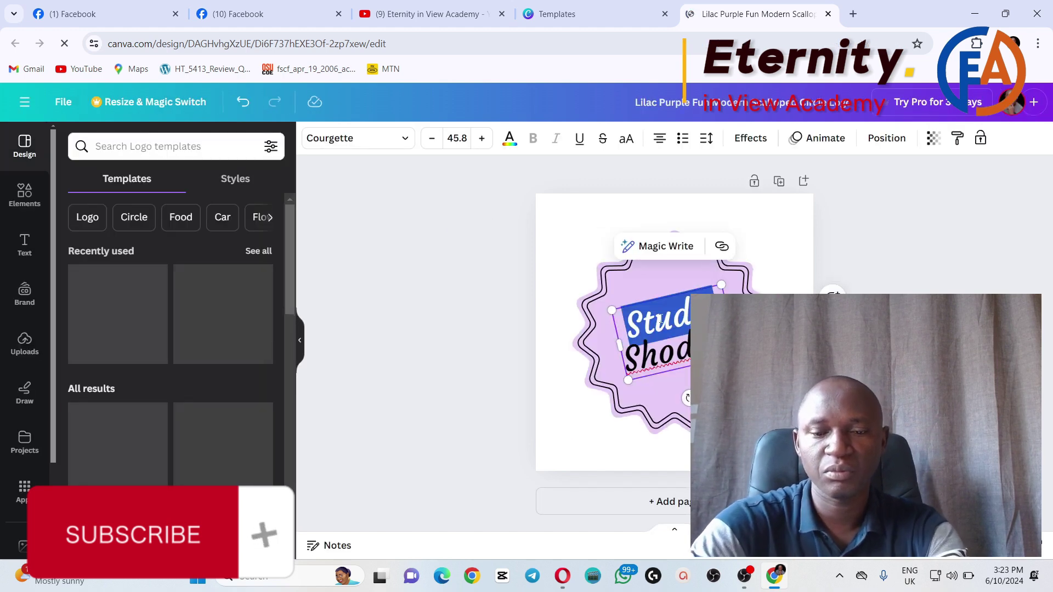
type("juss")
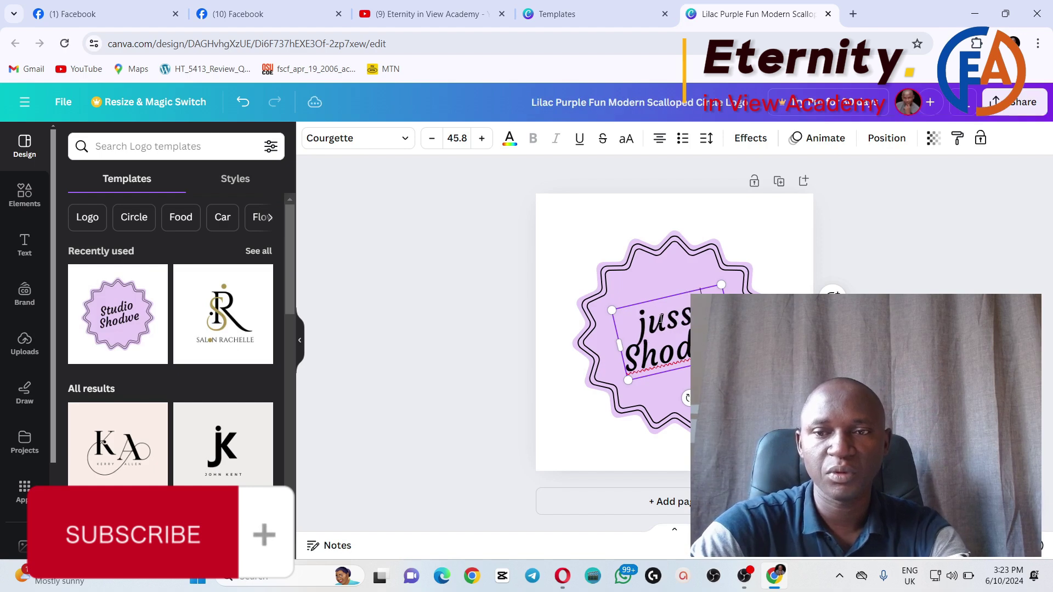
key("BackSpace")
type("t")
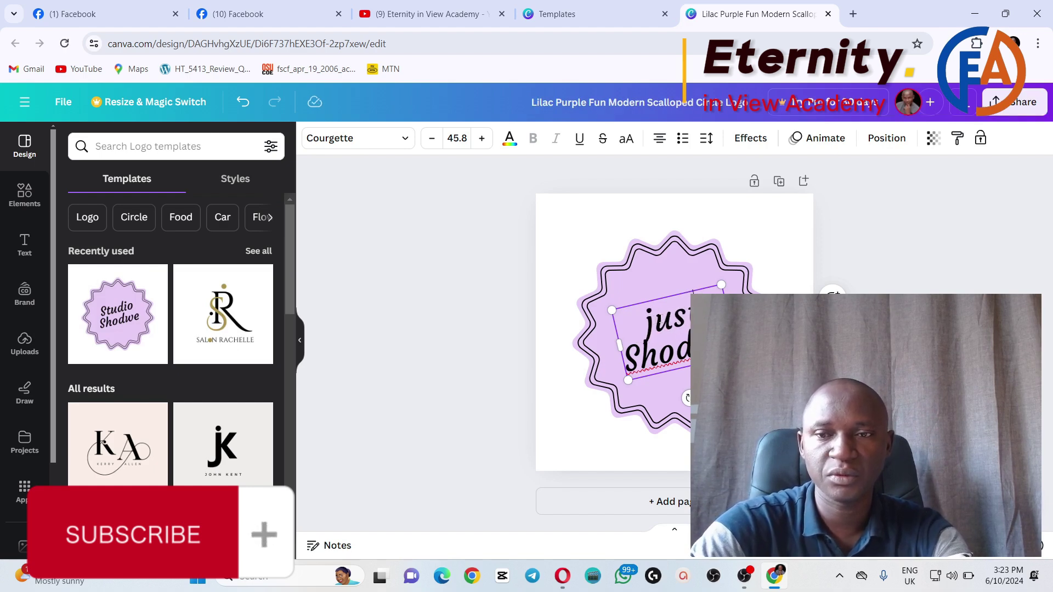
Replace the second line's 'Shodwe' with '4fun'
double_click(682, 356)
left_click(682, 354)
double_click(683, 354)
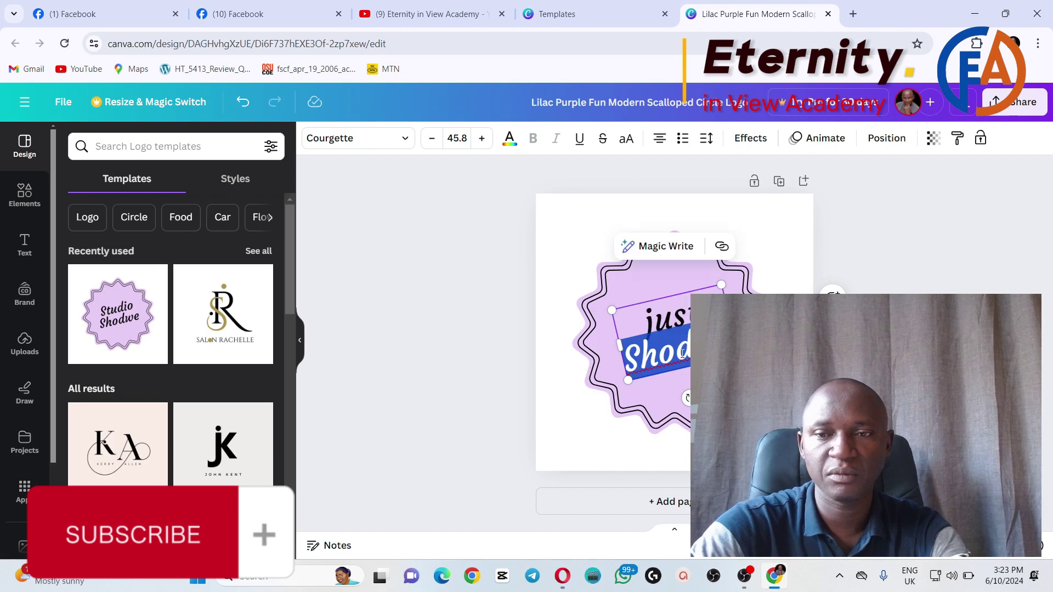
type("fun")
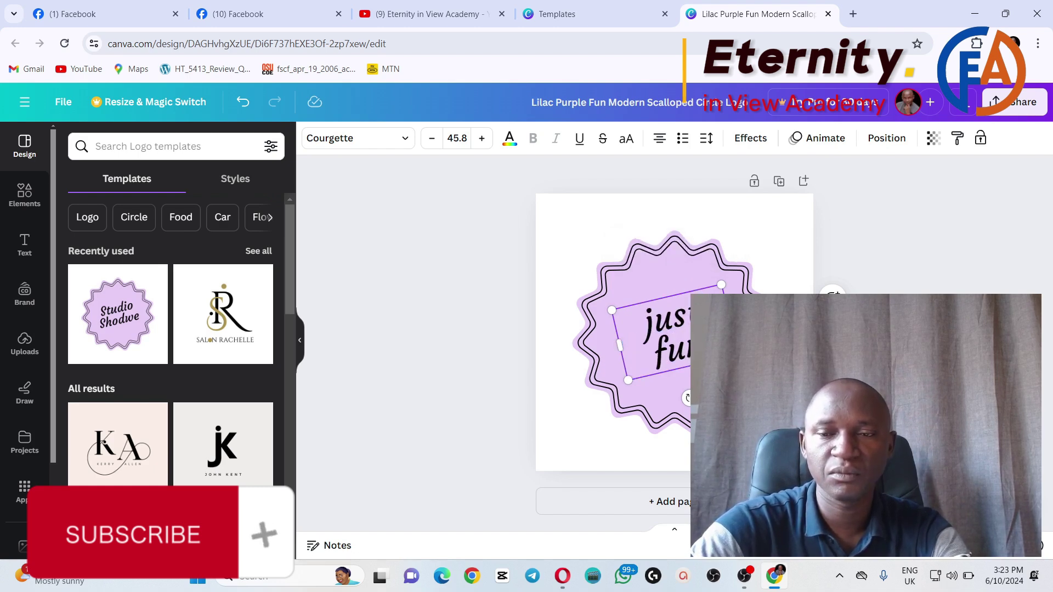
left_click(653, 351)
type("4")
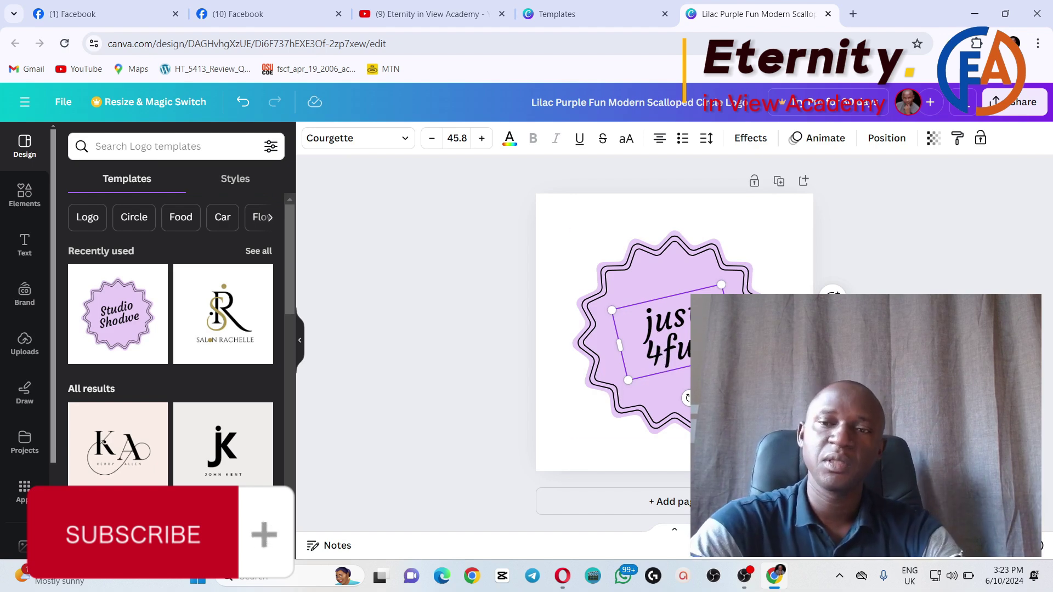
left_click(603, 445)
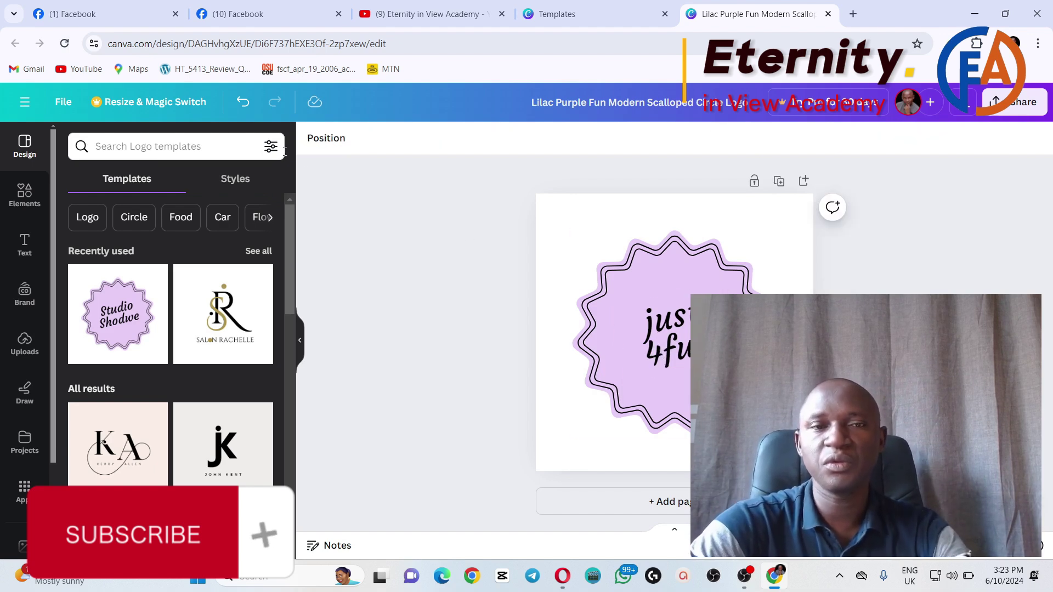
Download the lilac logo from Canva as a 500 × 500 PNG to the Desktop
left_click(63, 104)
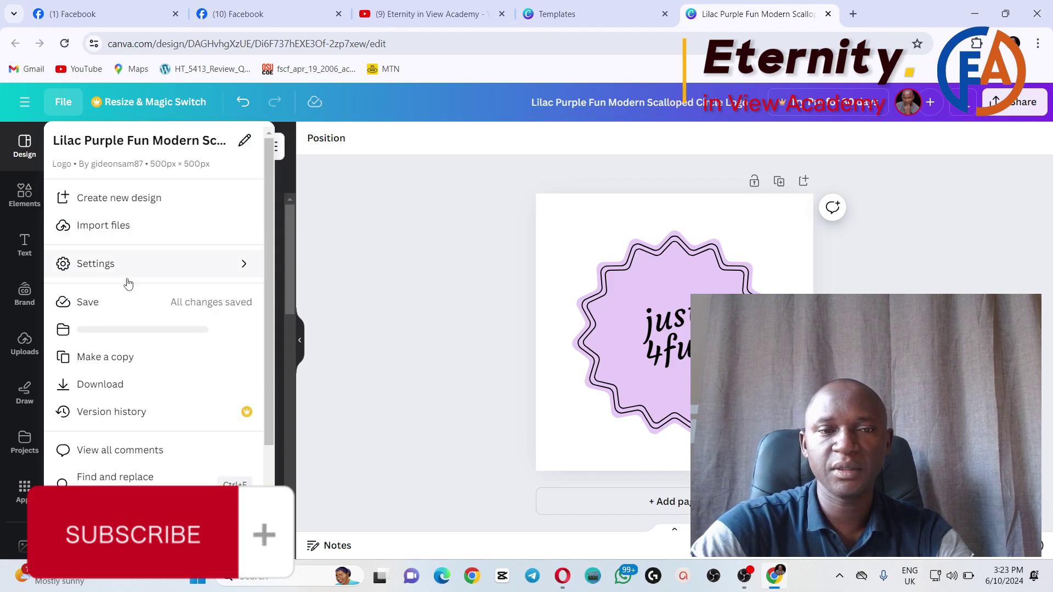
left_click(100, 384)
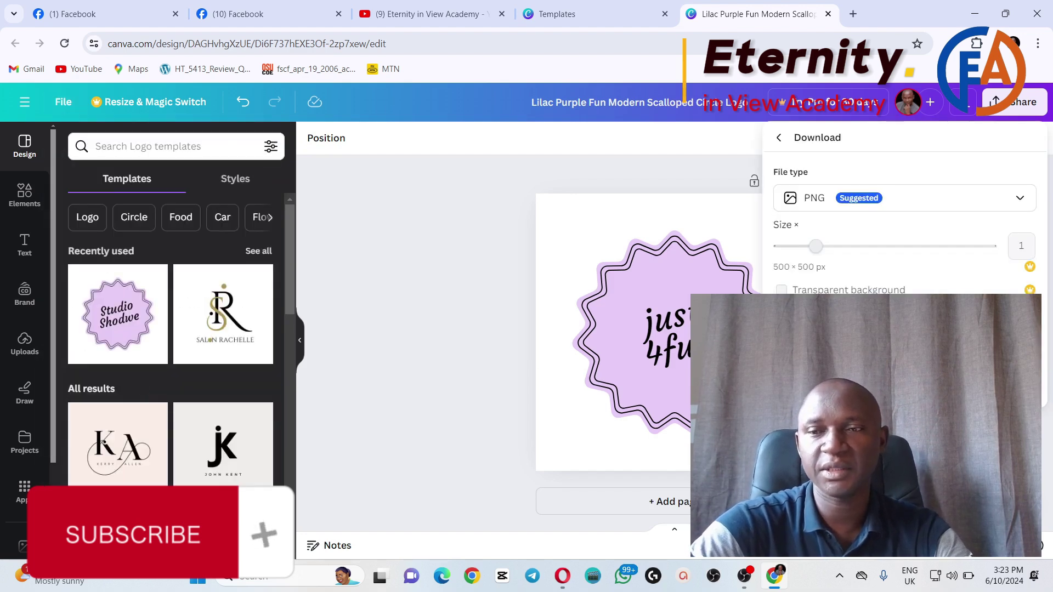
key("Escape")
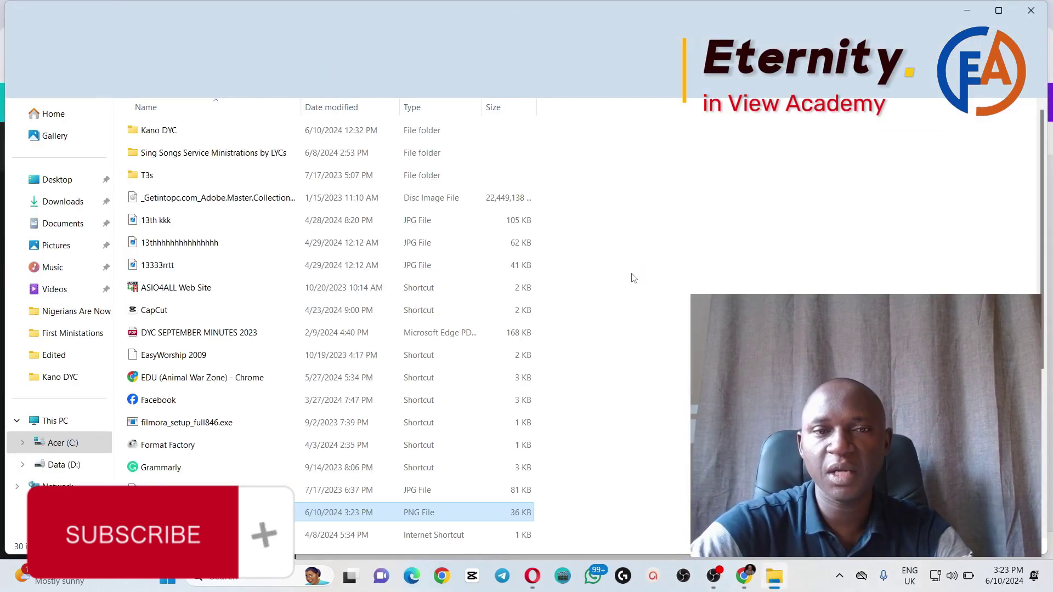
left_click(740, 575)
left_click(236, 13)
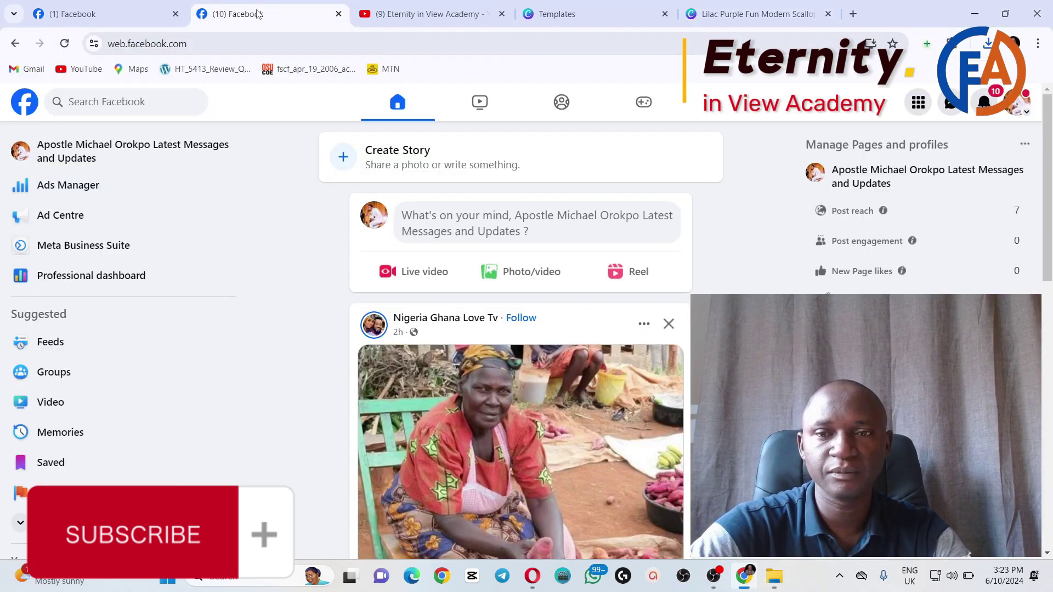
left_click(137, 12)
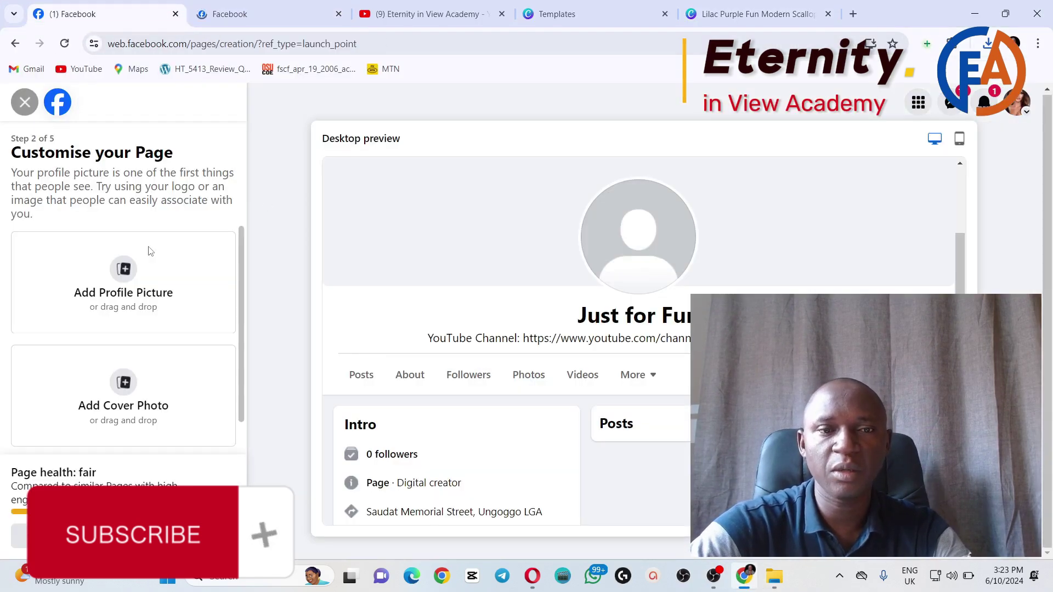
left_click(118, 282)
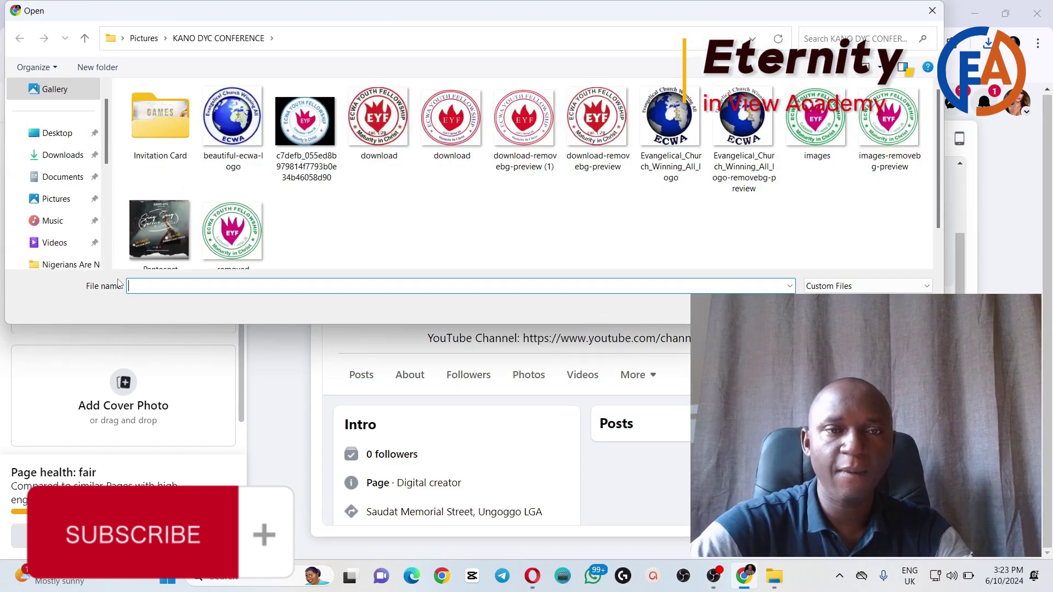
left_click(76, 138)
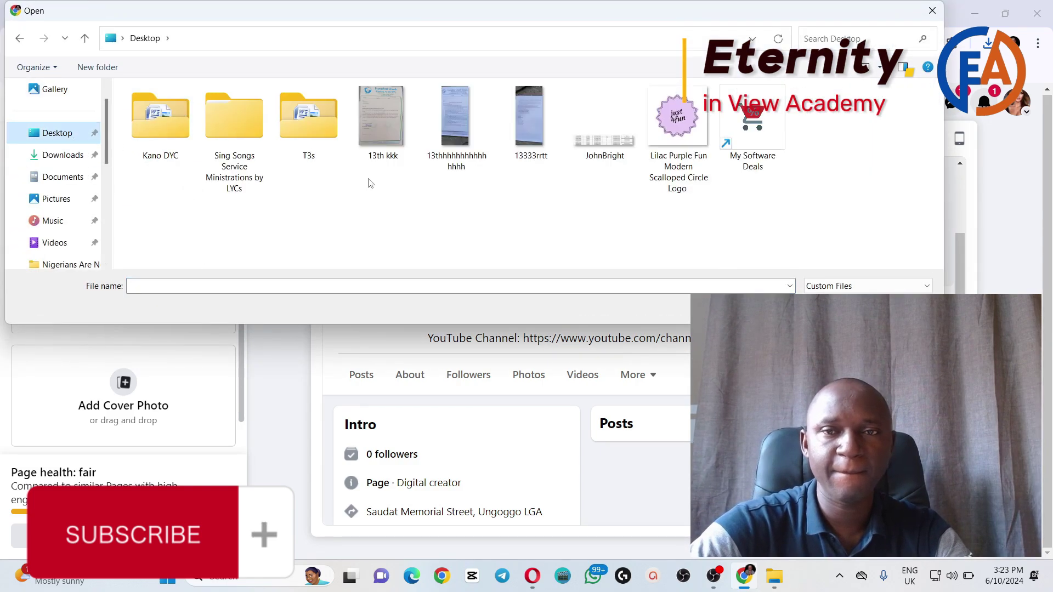
double_click(687, 127)
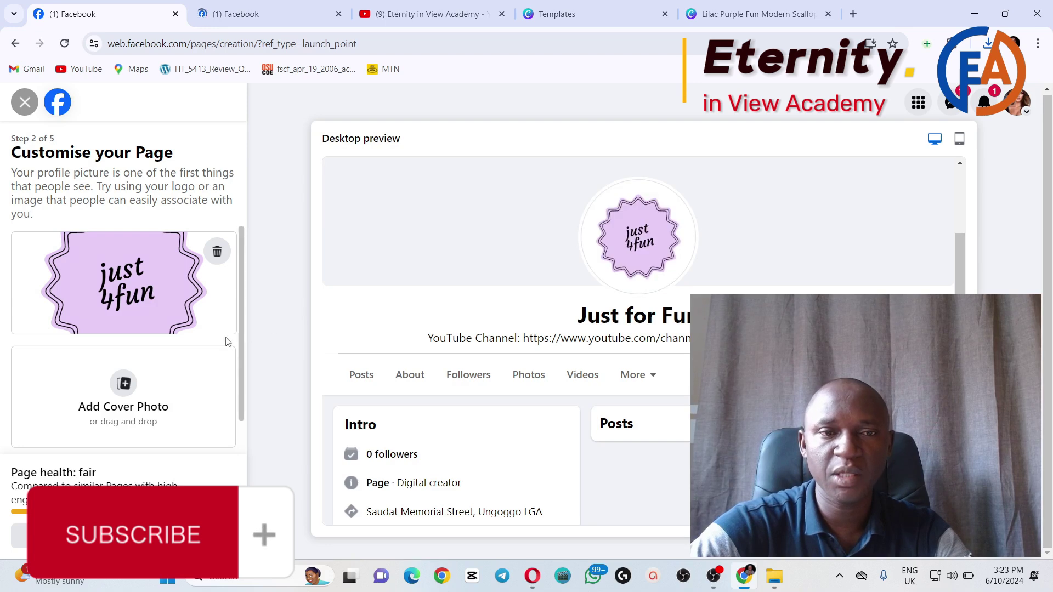
left_click(129, 394)
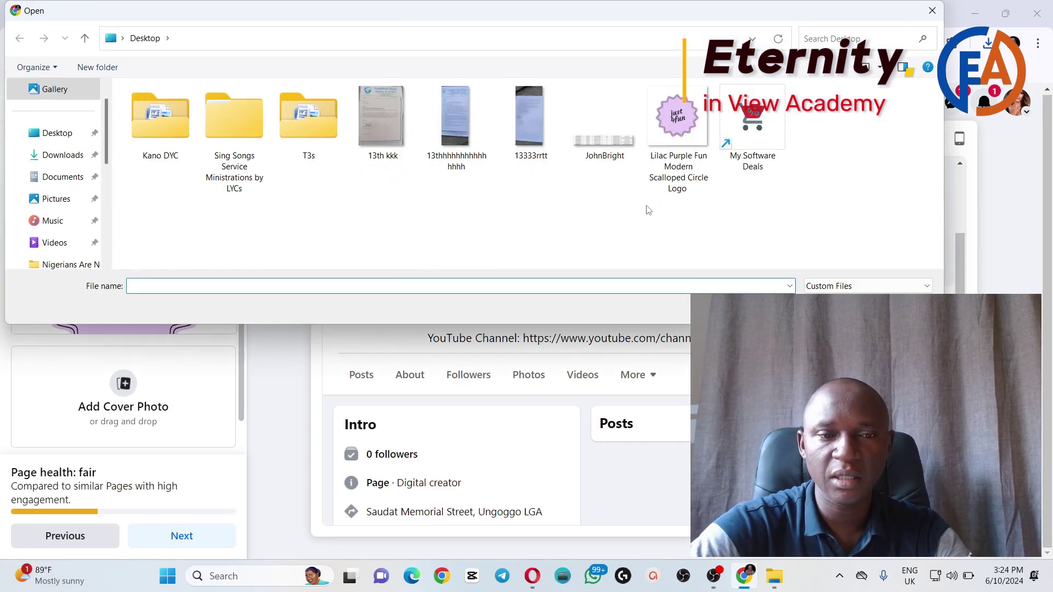
key("Escape")
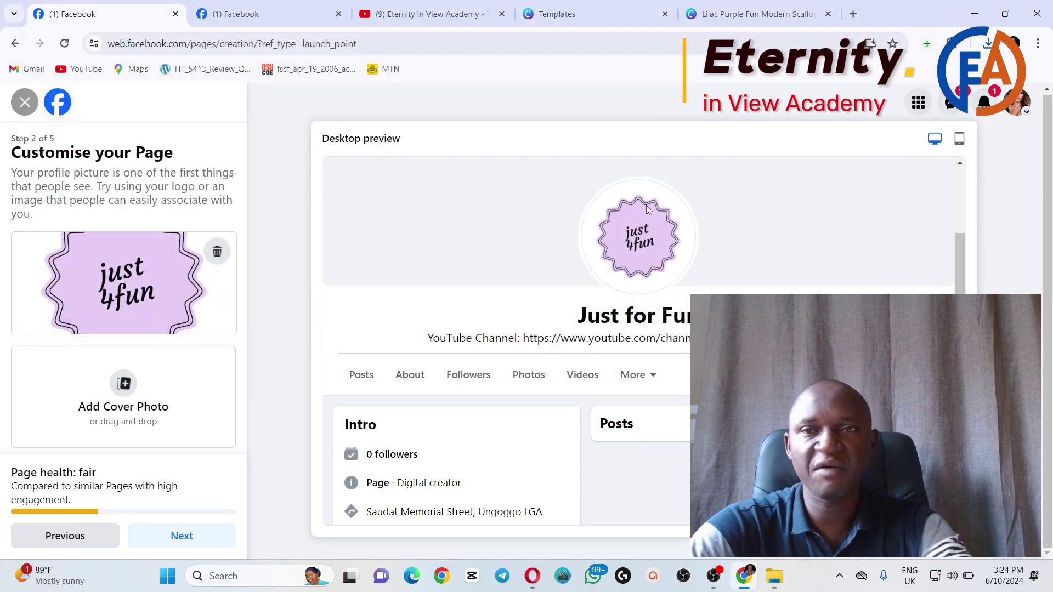
Search Canva for 'cover phot' templates and bring up options for the Brown Minimalist Actress YouTube Banner
left_click(645, 11)
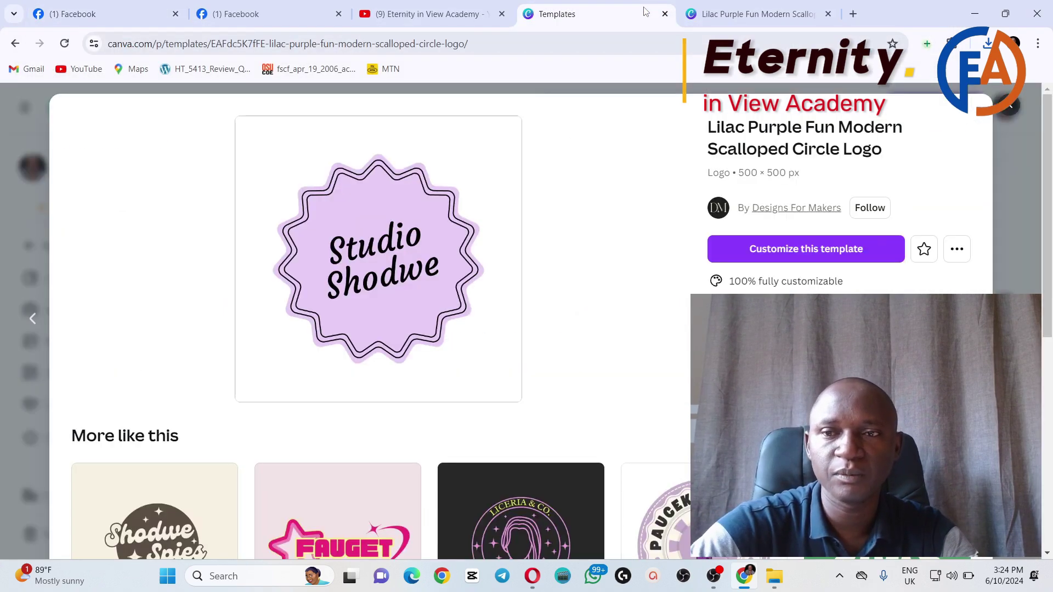
left_click(1007, 111)
left_click(632, 105)
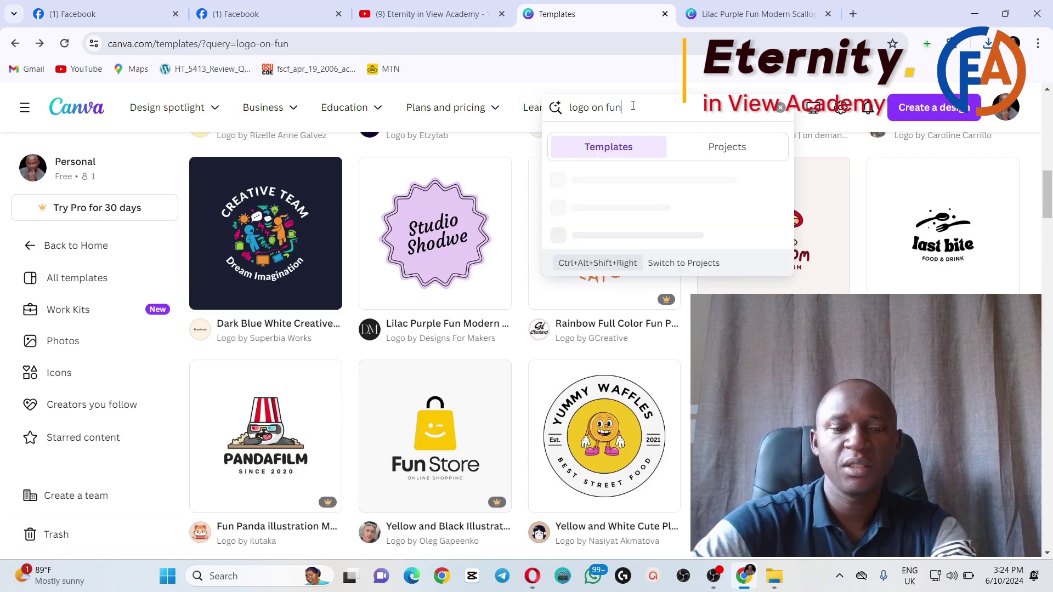
key("ctrl+a")
type("cover")
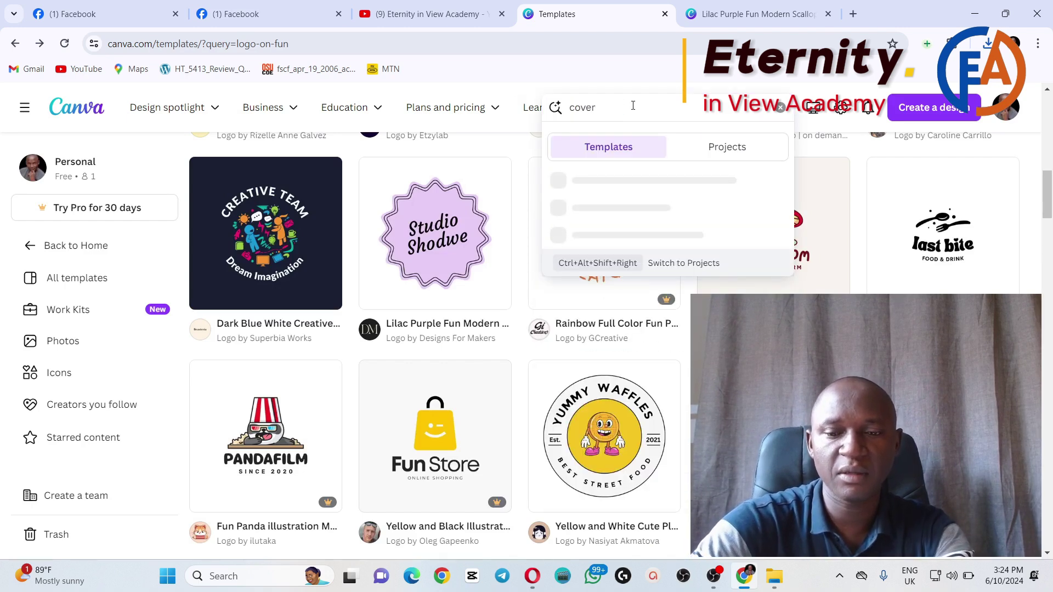
type(" photo")
key("Return")
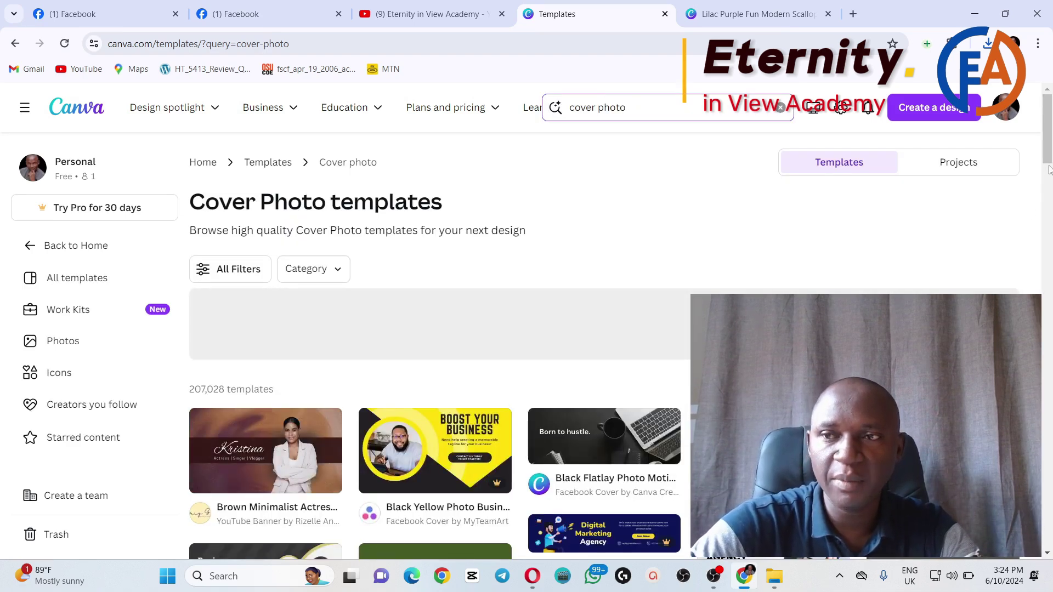
scroll(1050, 159, "down", 1)
scroll(1050, 159, "down", 2)
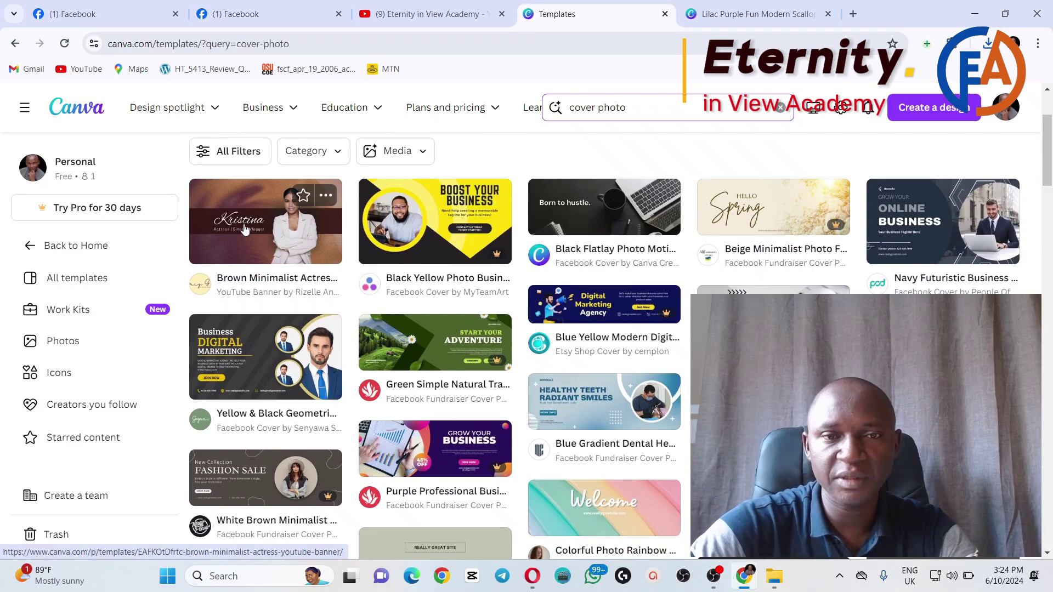
right_click(248, 226)
Upload 'Brown Minimalist Actress YouTube Banner (1)' from the Desktop as the Page's cover photo
left_click(281, 239)
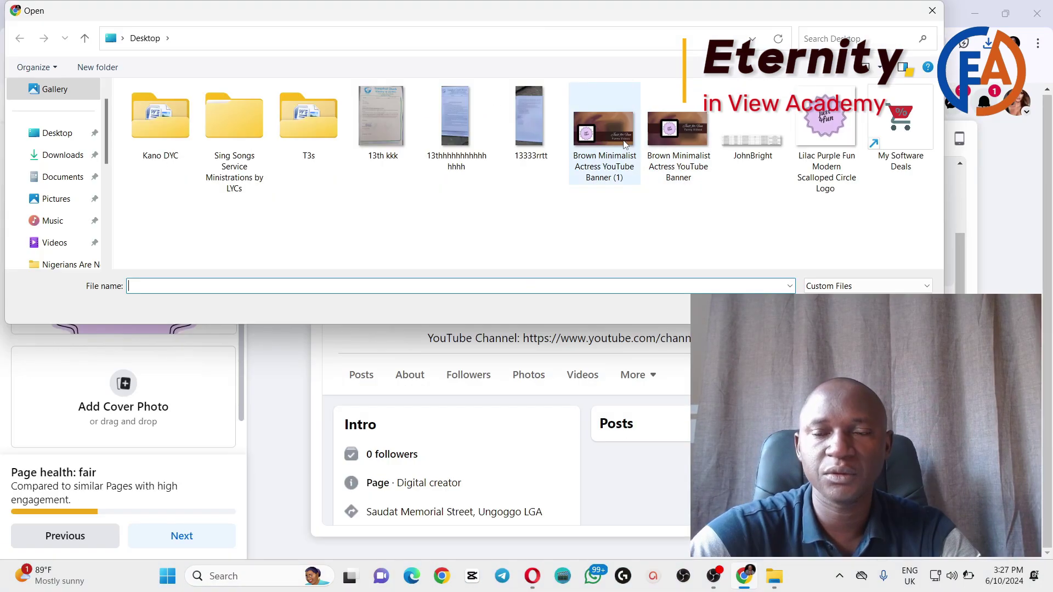
double_click(628, 145)
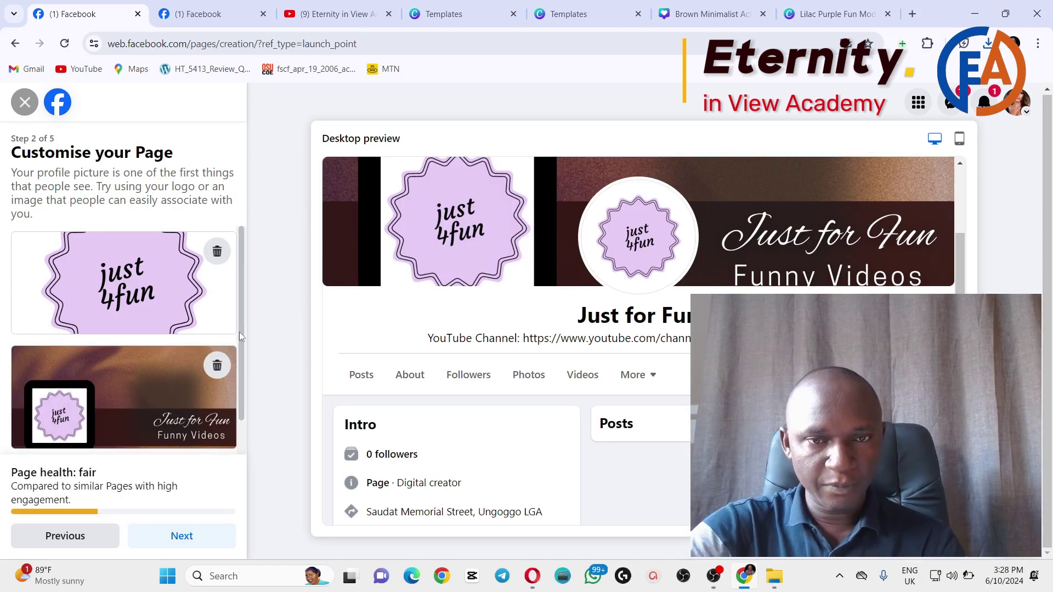
scroll(240, 328, "down", 1)
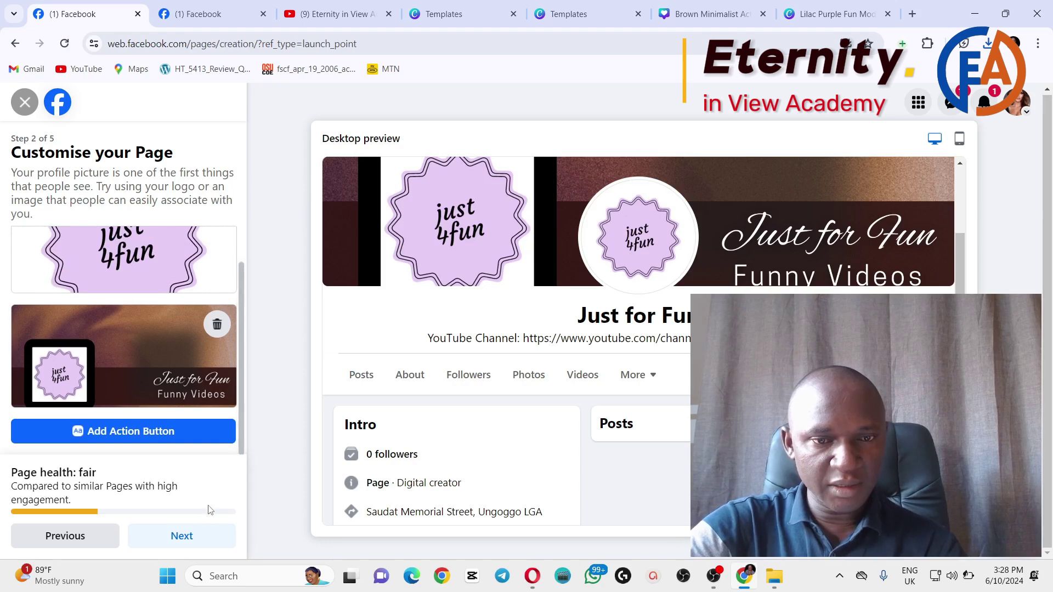
Continue past the cover step, dismiss the notification and skip connecting WhatsApp
left_click(196, 535)
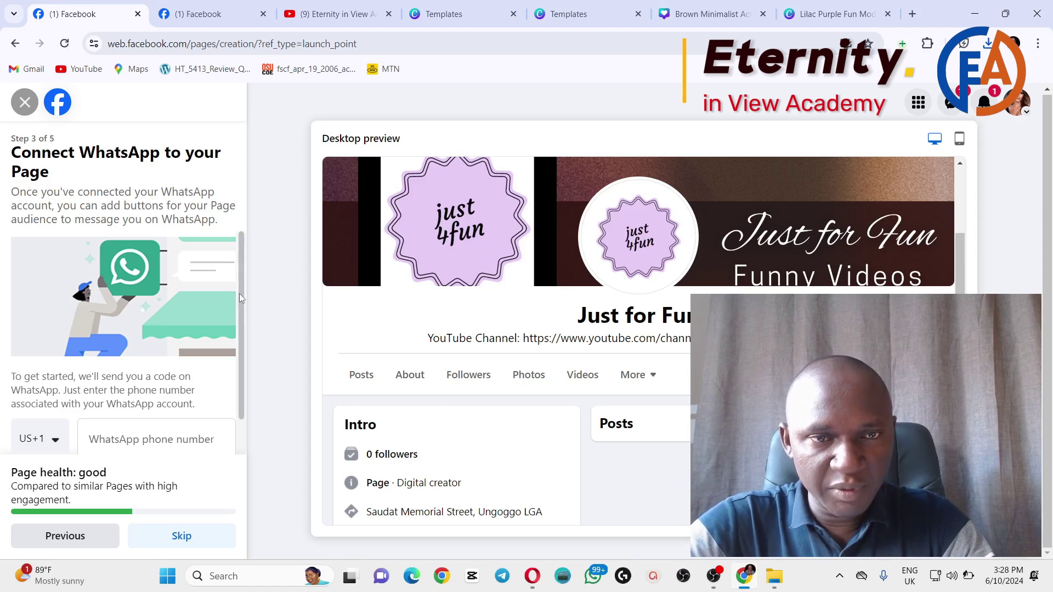
scroll(240, 280, "down", 1)
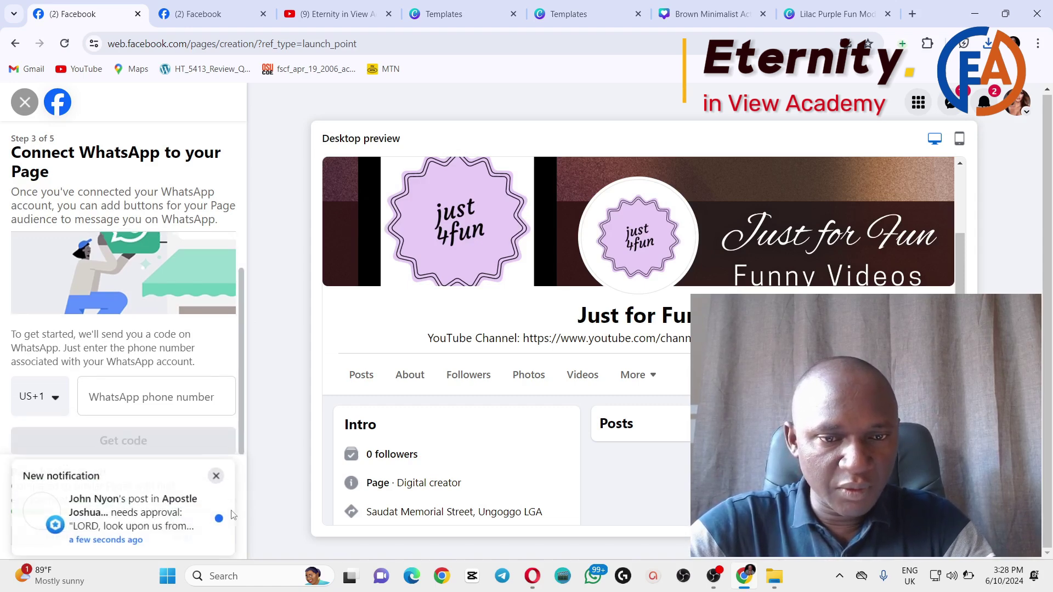
left_click(216, 469)
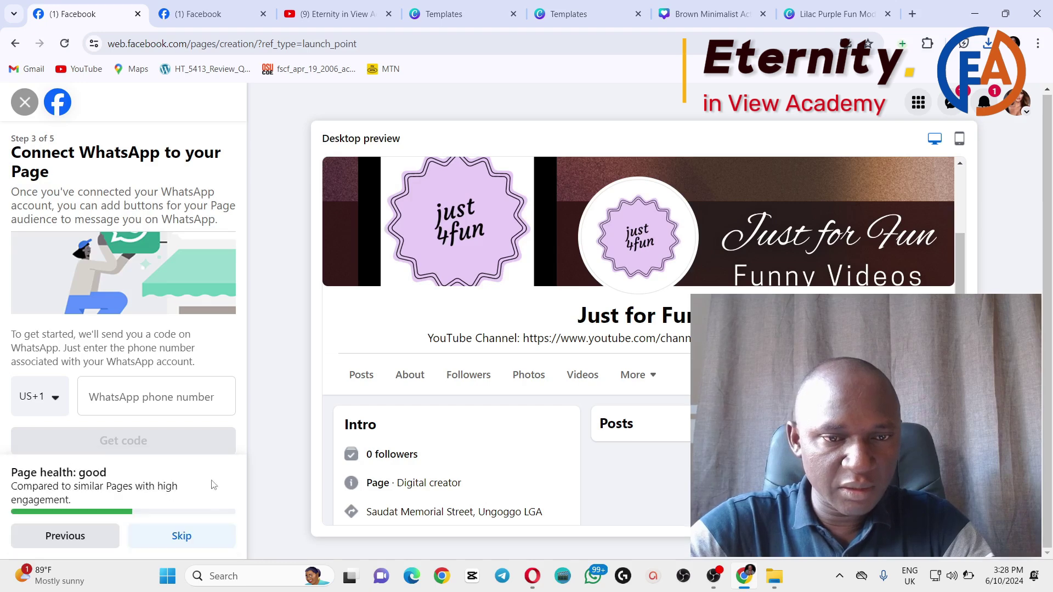
left_click(199, 535)
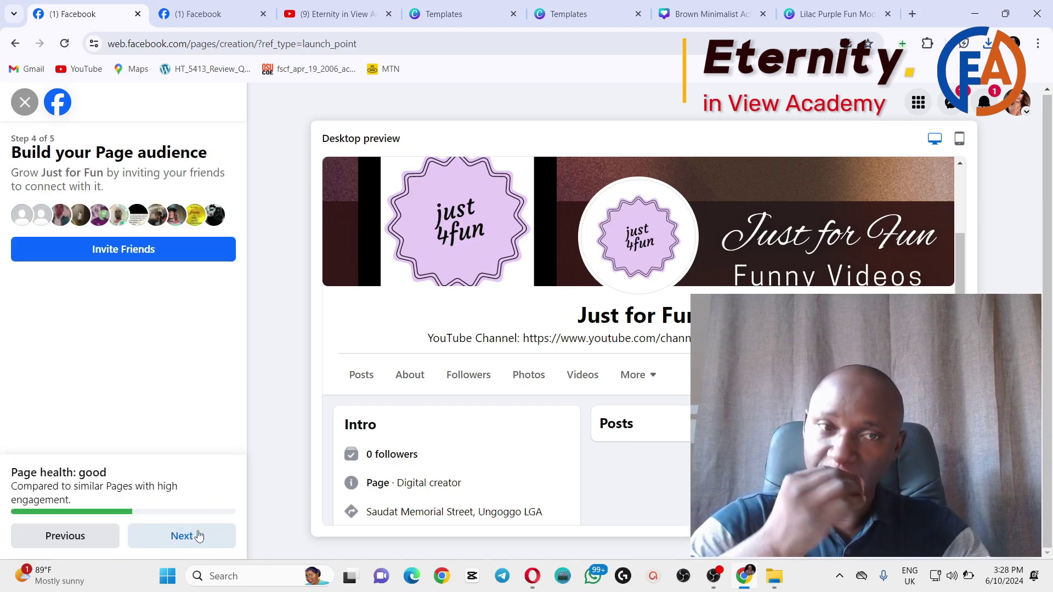
Invite all 792 friends to the Page and move on to step 5, Stay informed
left_click(172, 254)
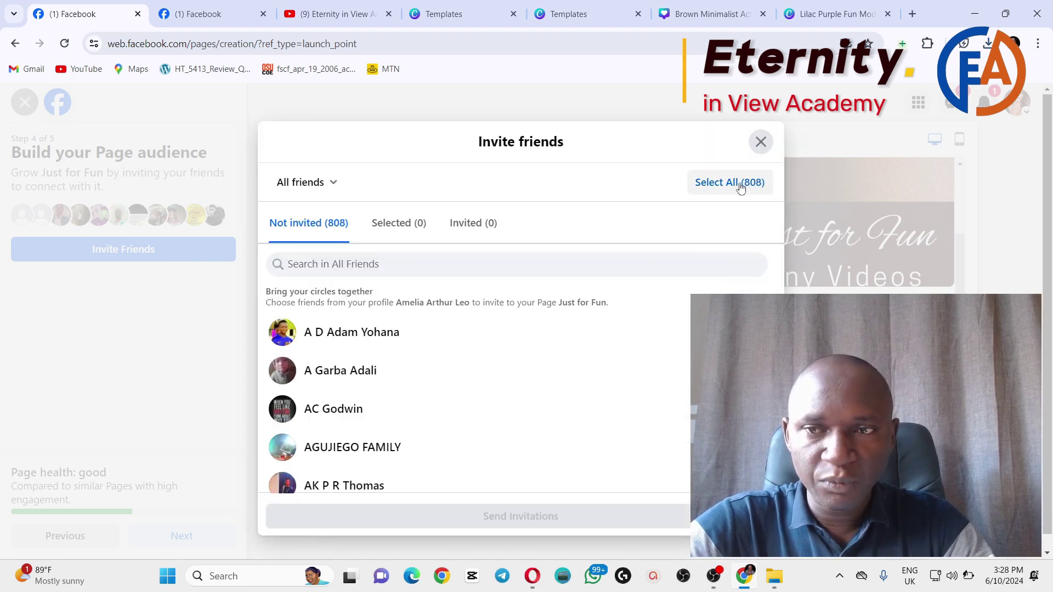
left_click(741, 182)
left_click(603, 518)
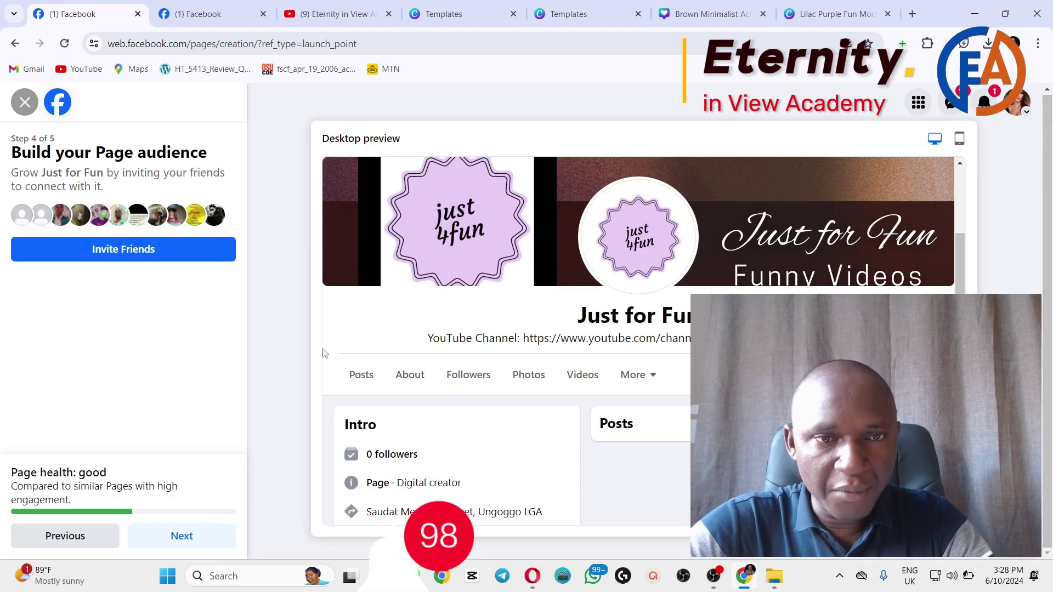
left_click(198, 537)
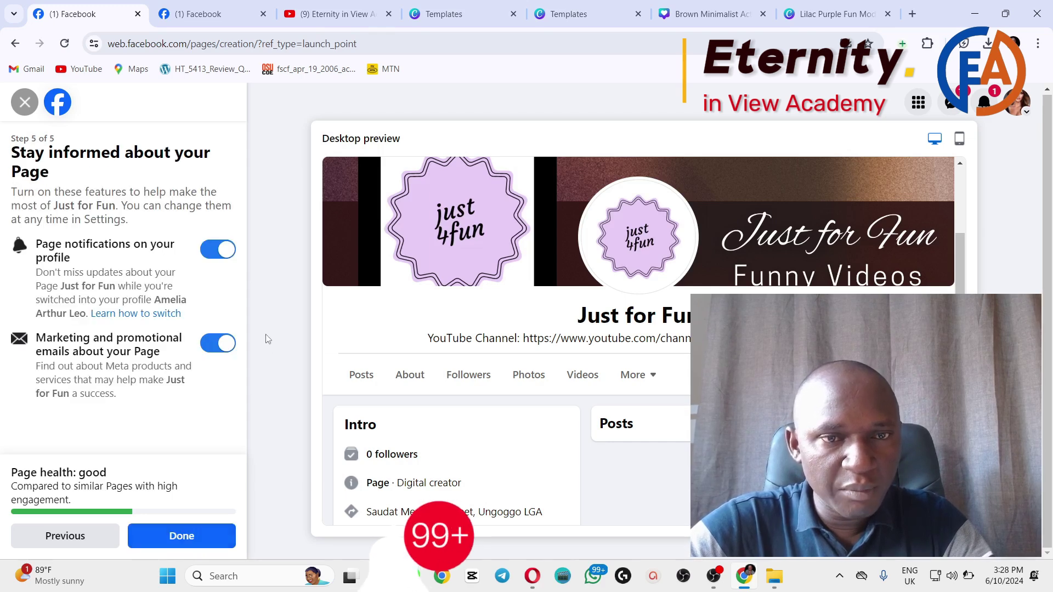
Finish Page setup and go through the new Page's welcome tour to the end
left_click(201, 537)
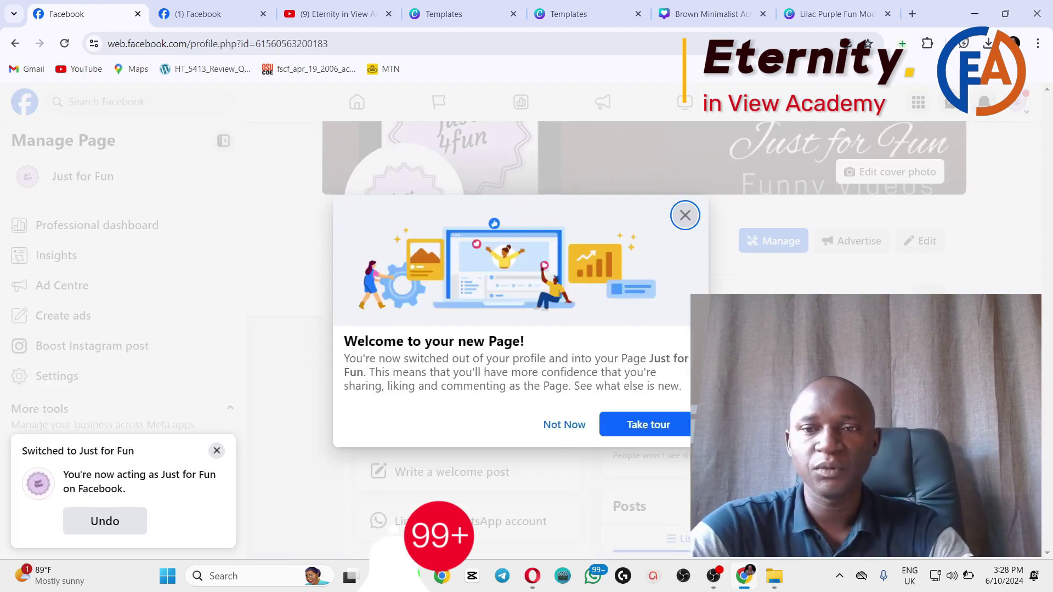
left_click(658, 426)
left_click(969, 222)
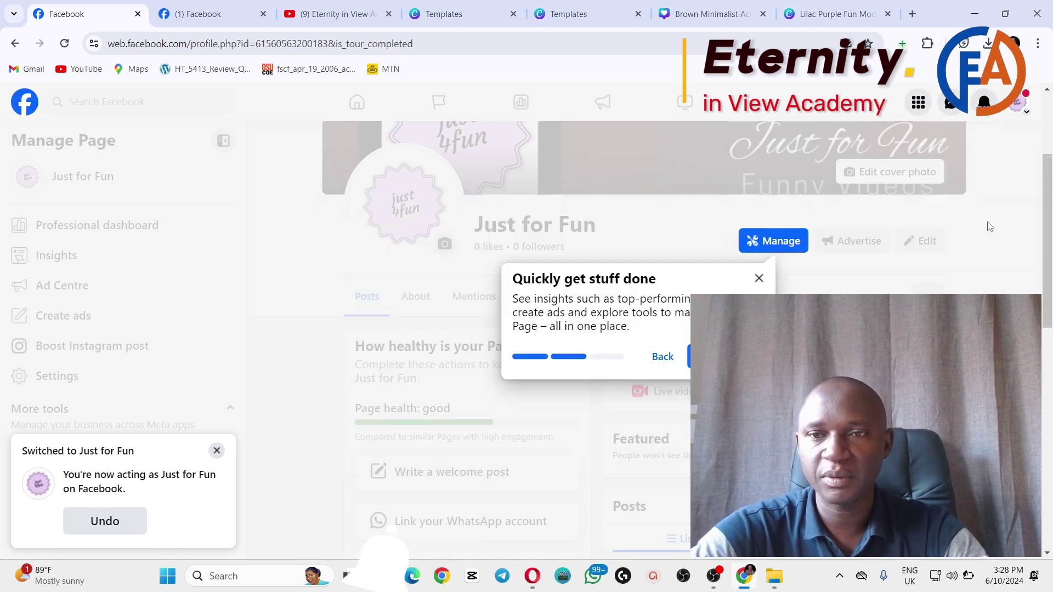
left_click(738, 355)
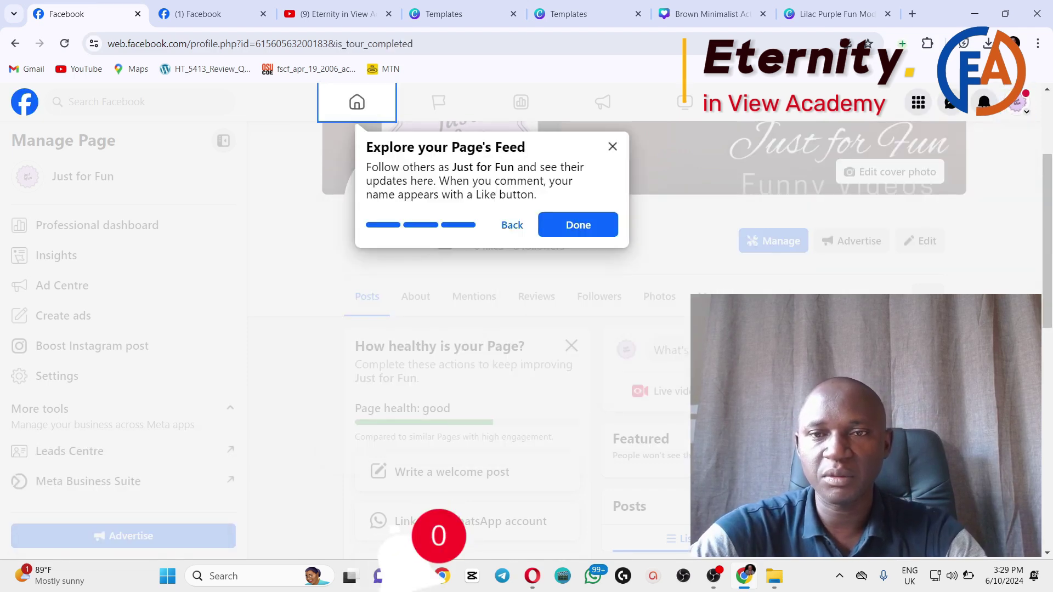
left_click(579, 226)
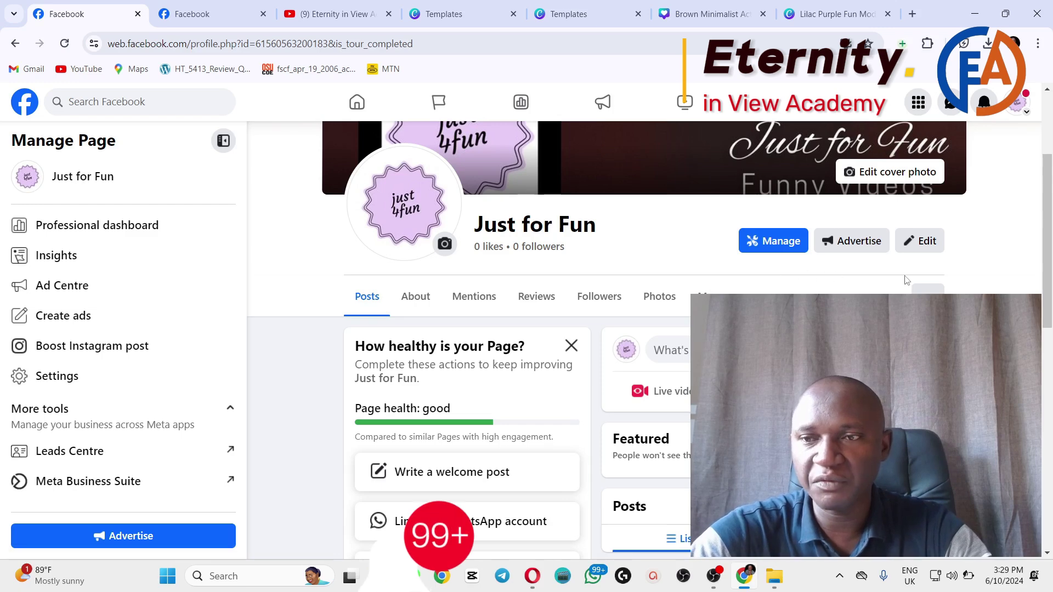
Open the Page's About contact info and scroll down to Websites and social links
left_click(924, 242)
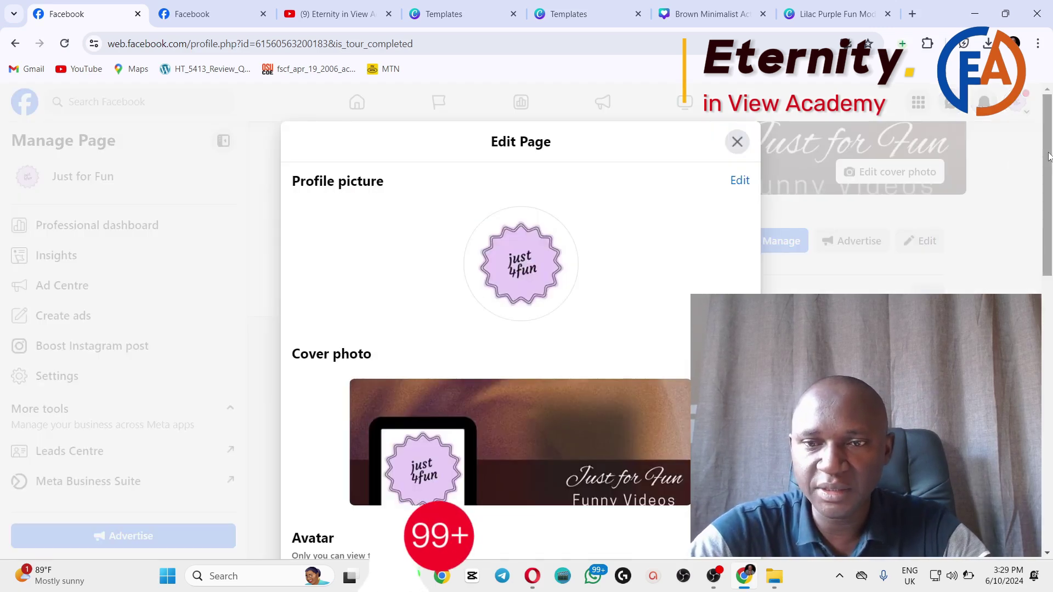
left_click_drag(1045, 154, 1052, 445)
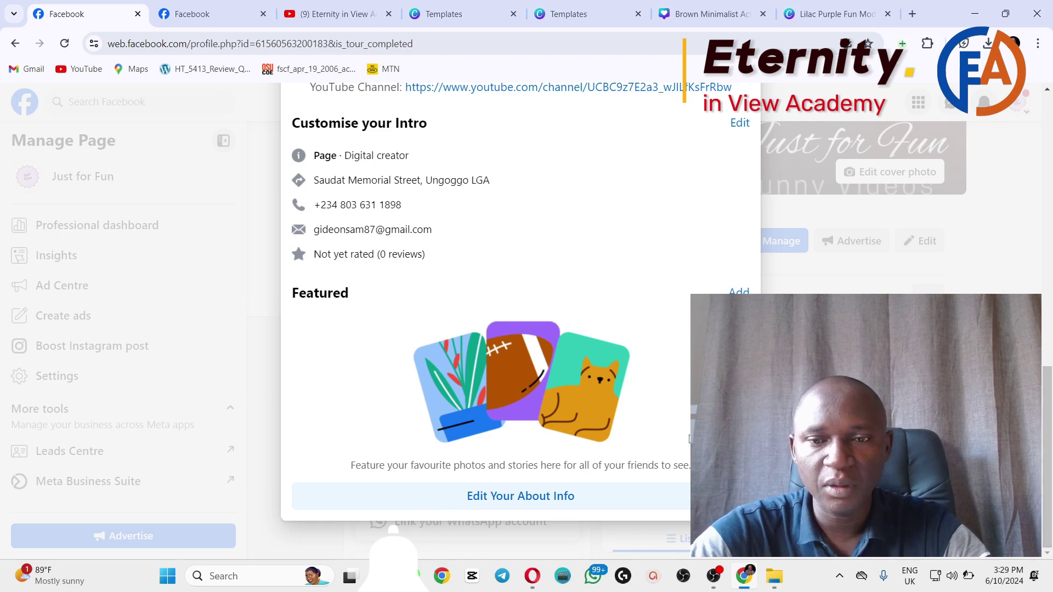
left_click(554, 496)
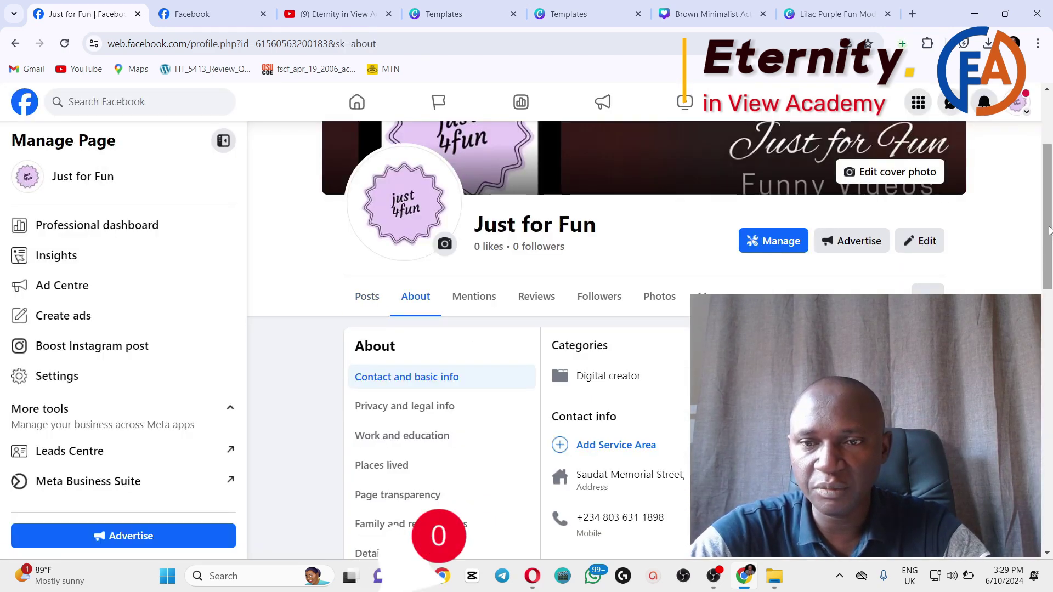
scroll(1050, 268, "down", 1)
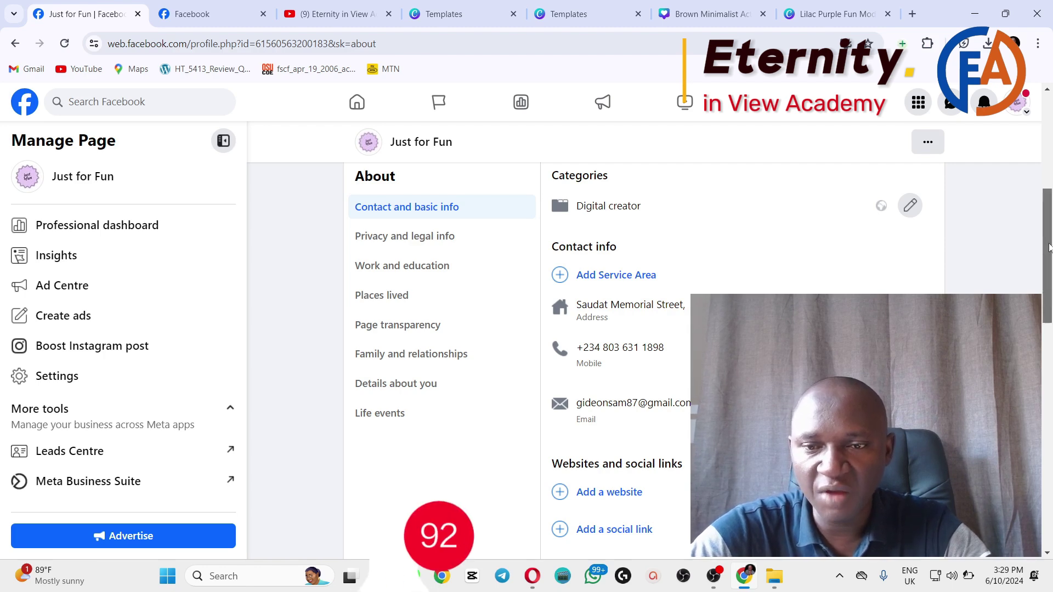
scroll(1049, 265, "down", 1)
scroll(1049, 265, "down", 4)
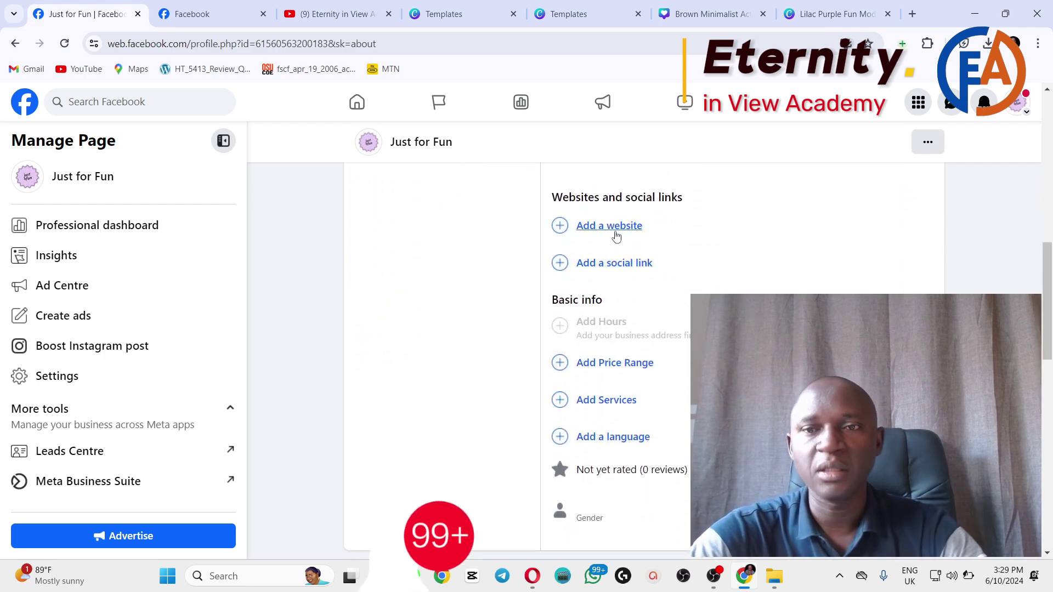
Start a new Instagram social link with the Username field focused, then open a new Chrome tab
left_click(624, 267)
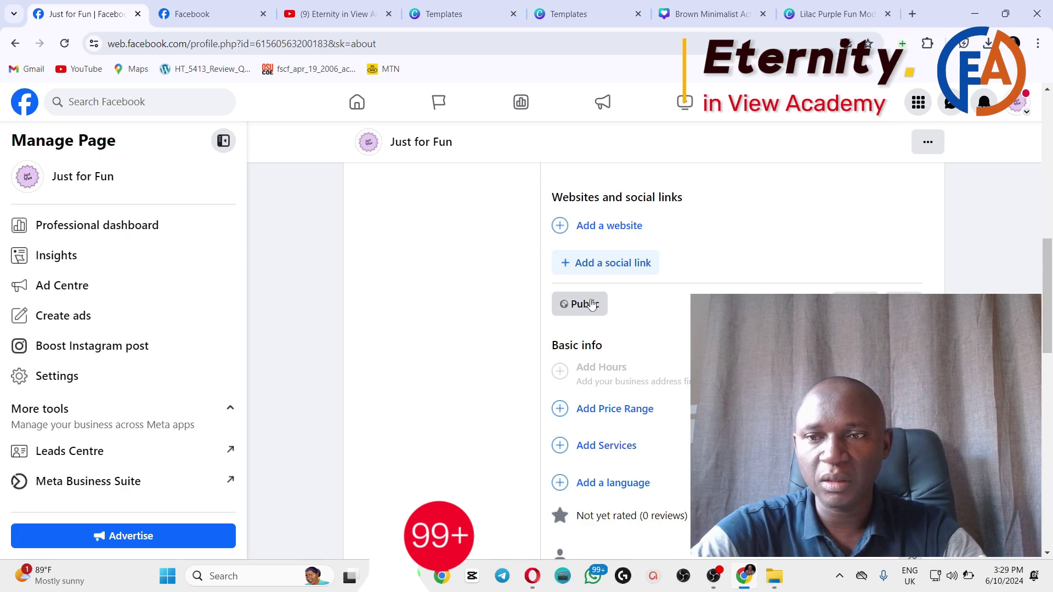
left_click(613, 269)
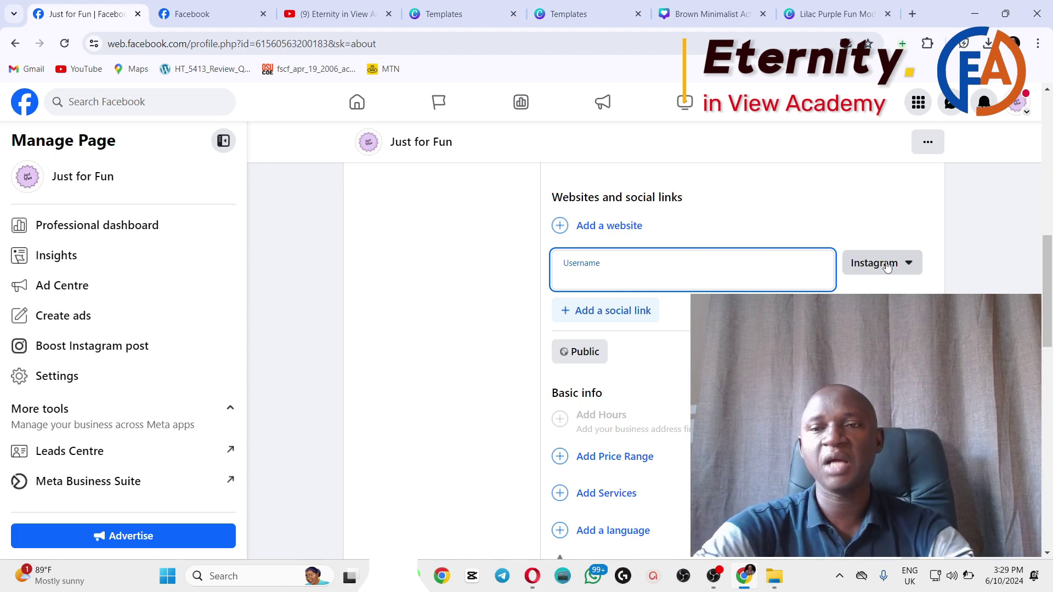
left_click(887, 266)
left_click(619, 273)
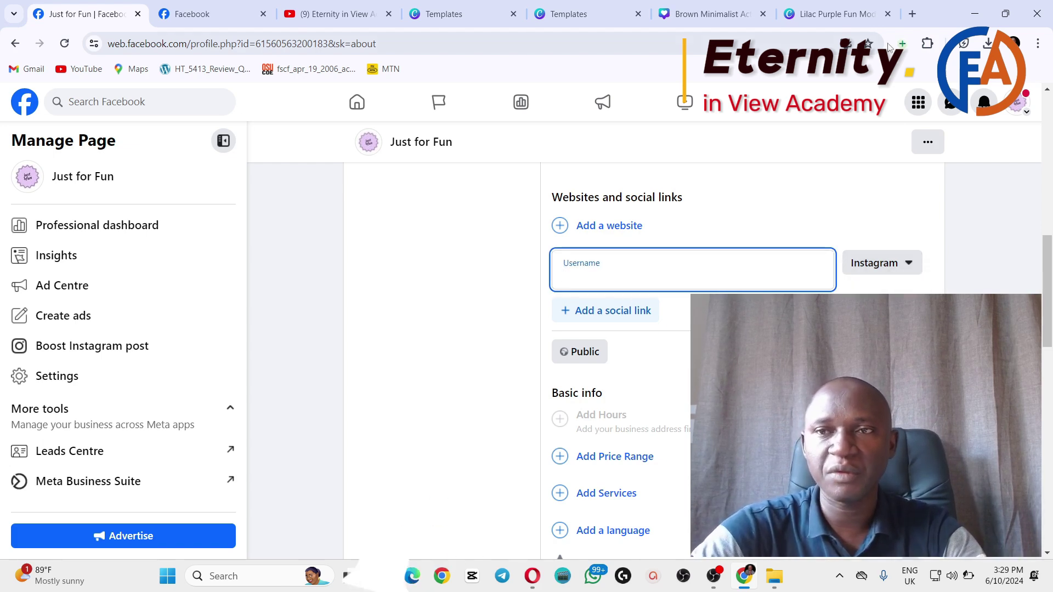
left_click(912, 14)
Load instagram.com and log in to the other Instagram account
type("ins")
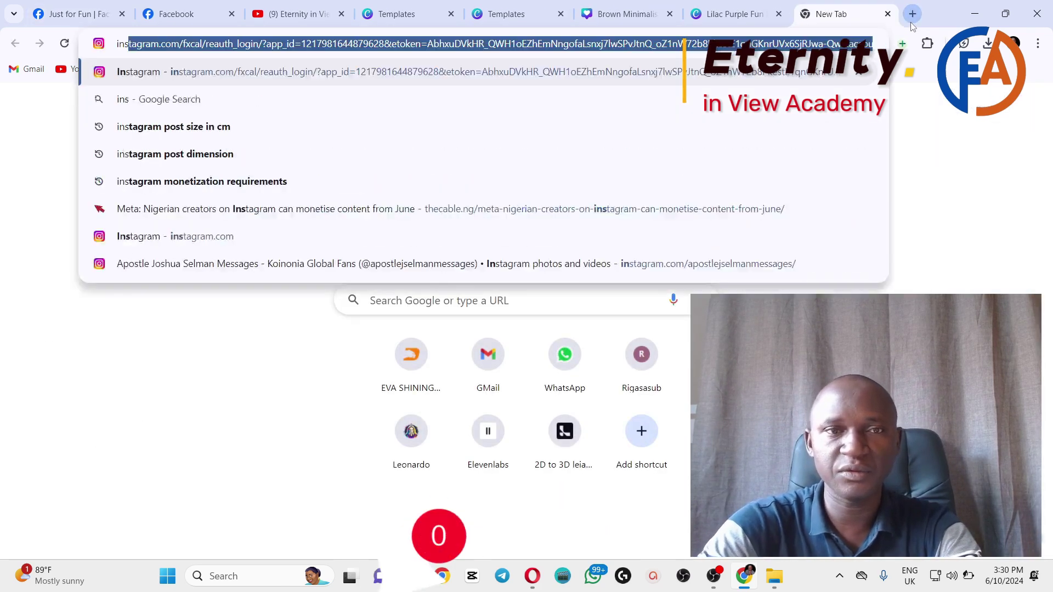
key("Return")
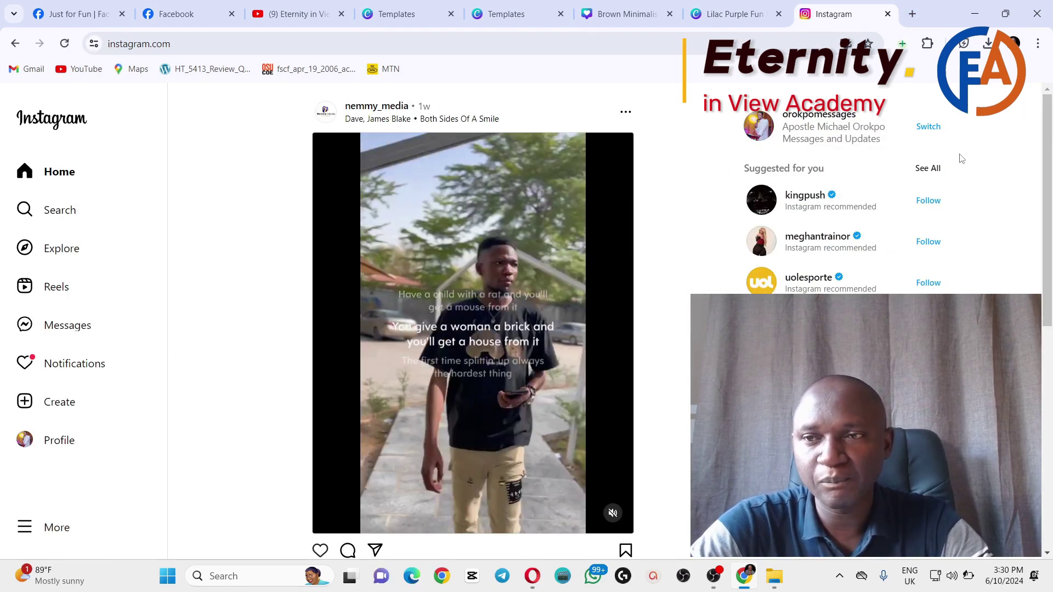
left_click(926, 128)
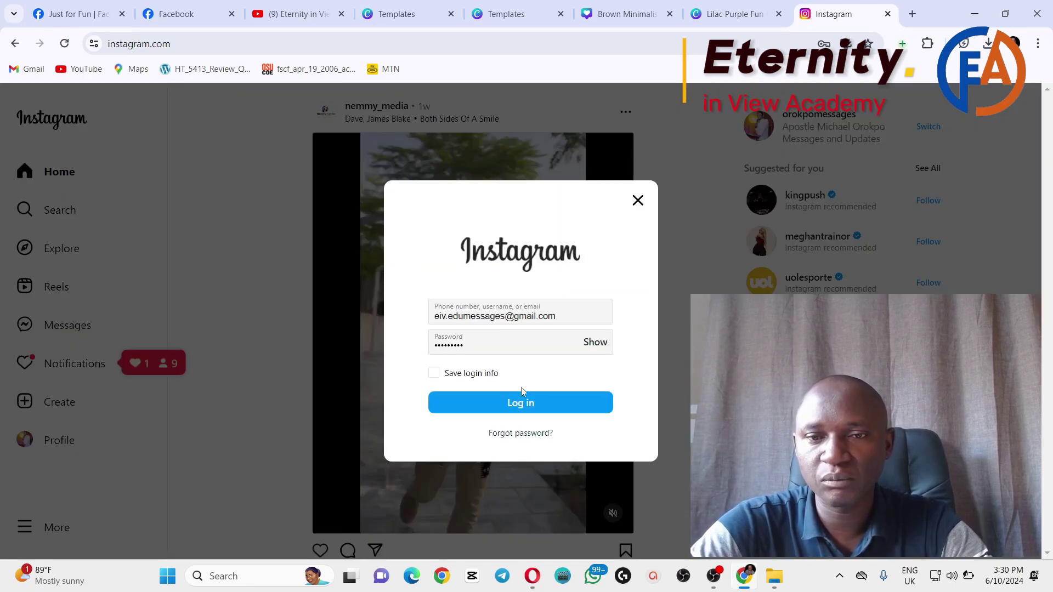
left_click(528, 401)
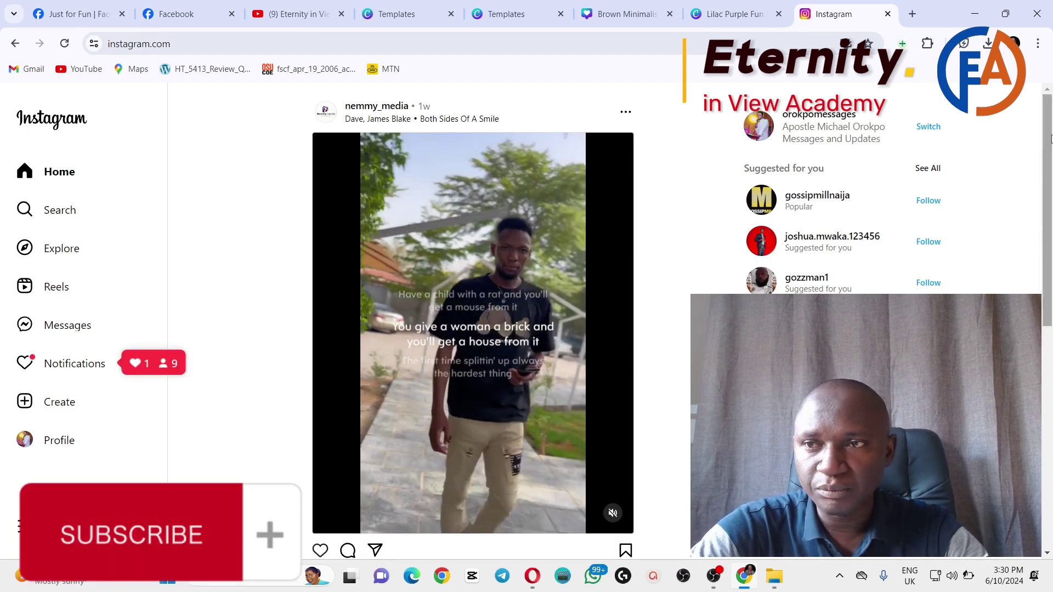
Copy the Instagram profile page's web address and return to the Just for Fun Page tab
left_click(59, 441)
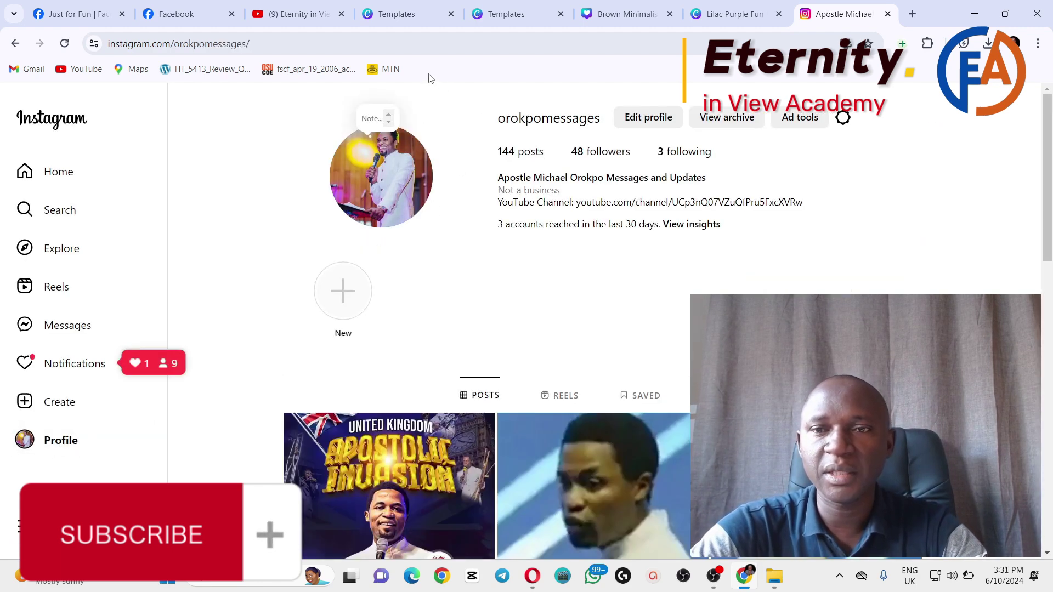
left_click(394, 45)
key("ctrl+c")
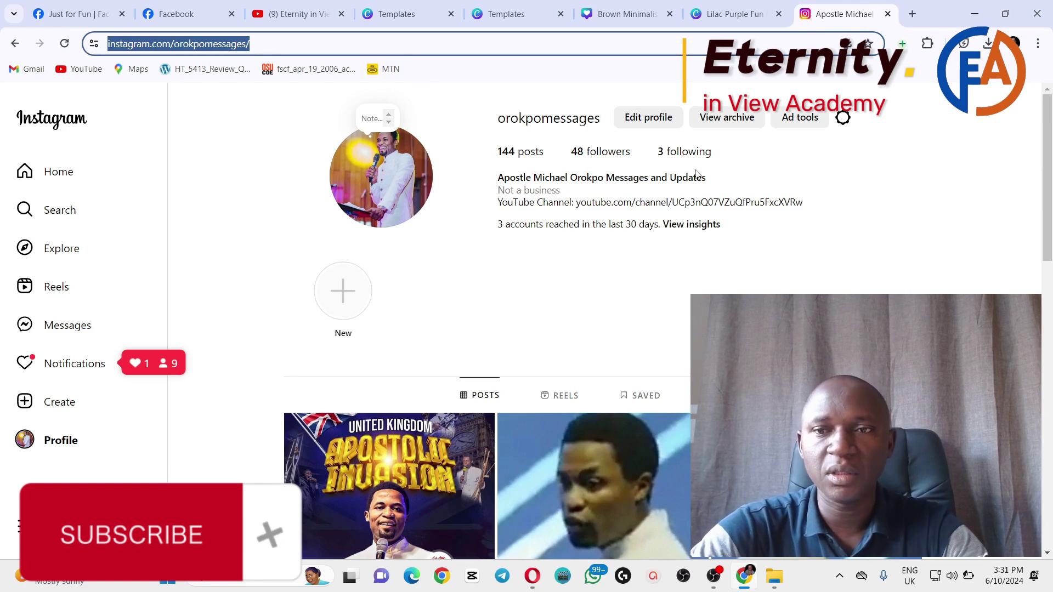
left_click(194, 15)
left_click(117, 15)
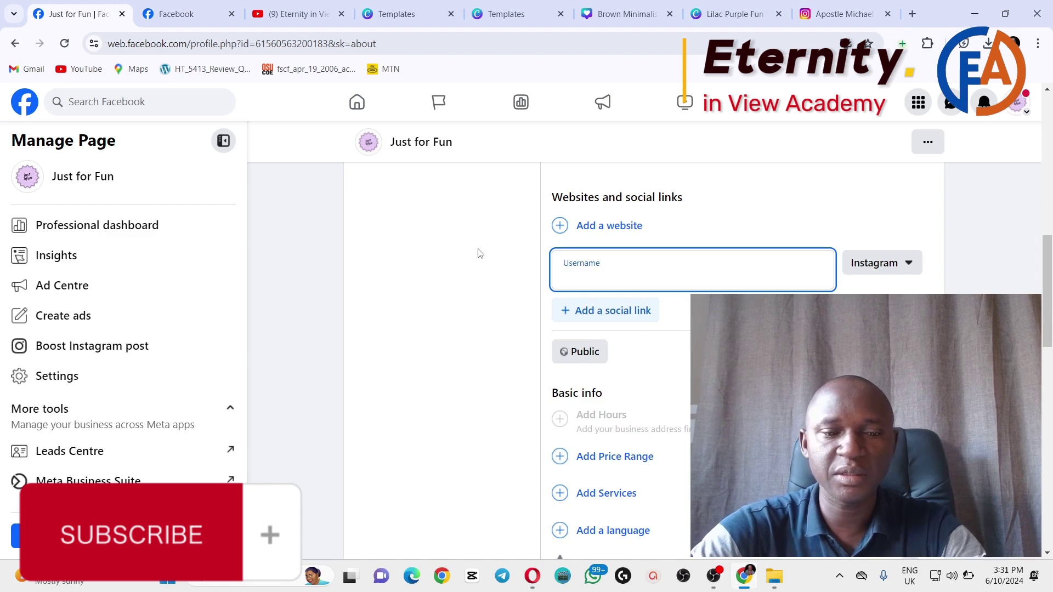
Paste the copied Instagram profile address into the link field and add a second, empty social link entry
key("ctrl+v")
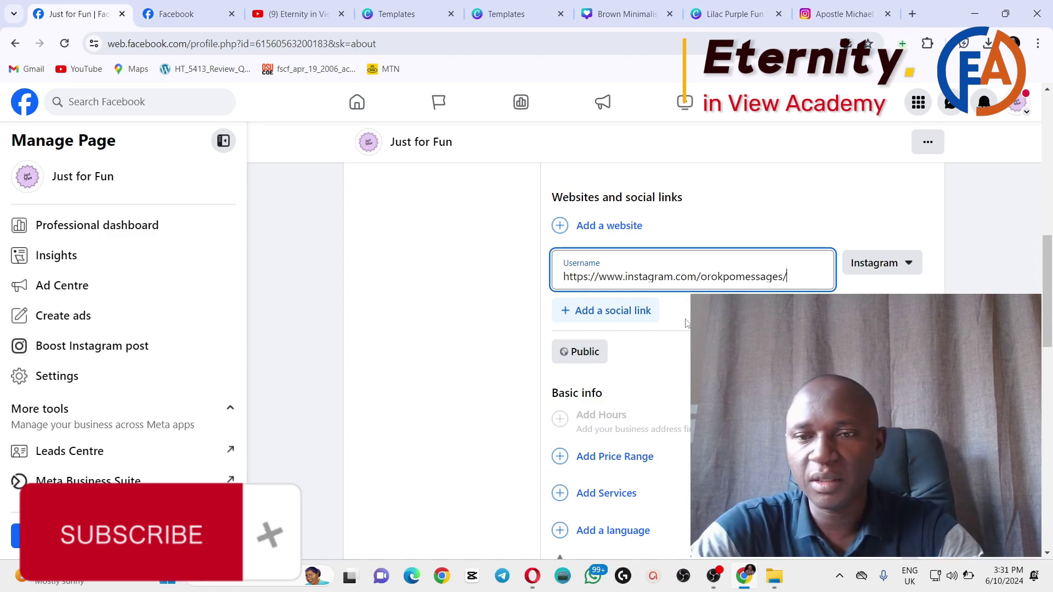
left_click(634, 311)
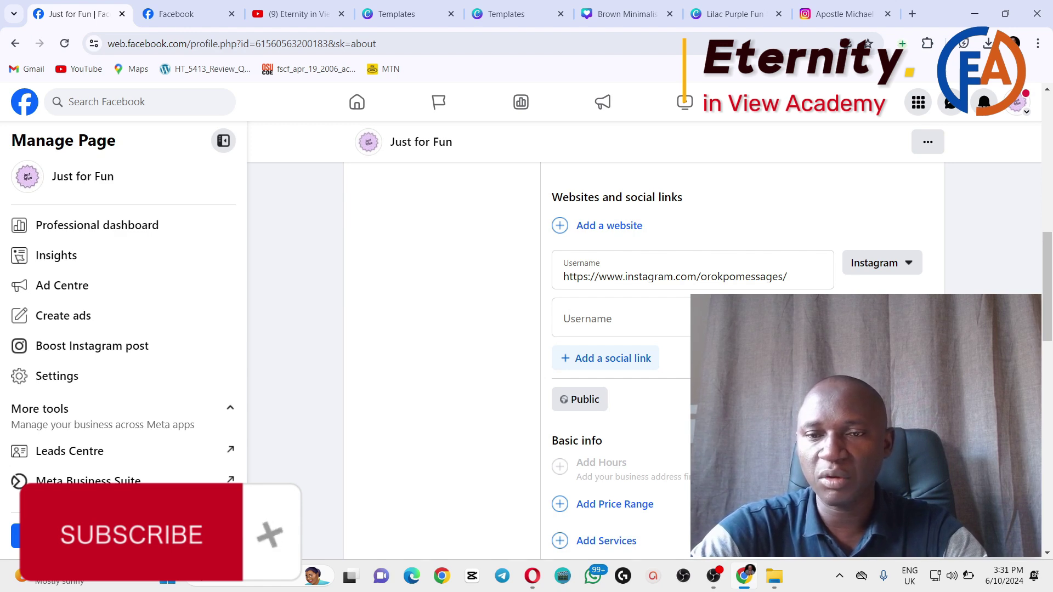
left_click(619, 318)
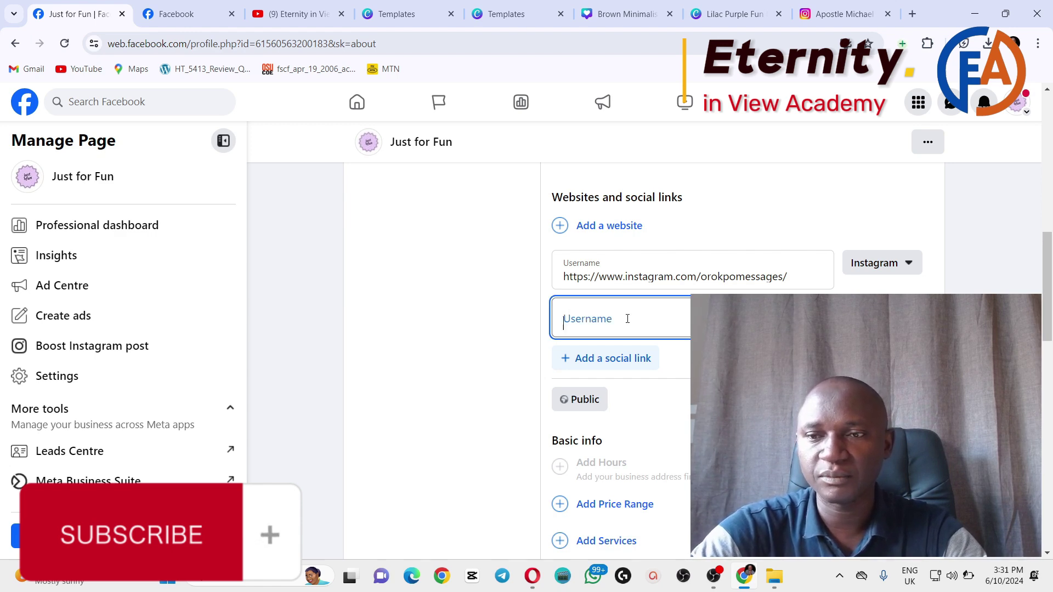
left_click(912, 14)
Load TikTok, open the channel's public profile and copy its web address
type("tik")
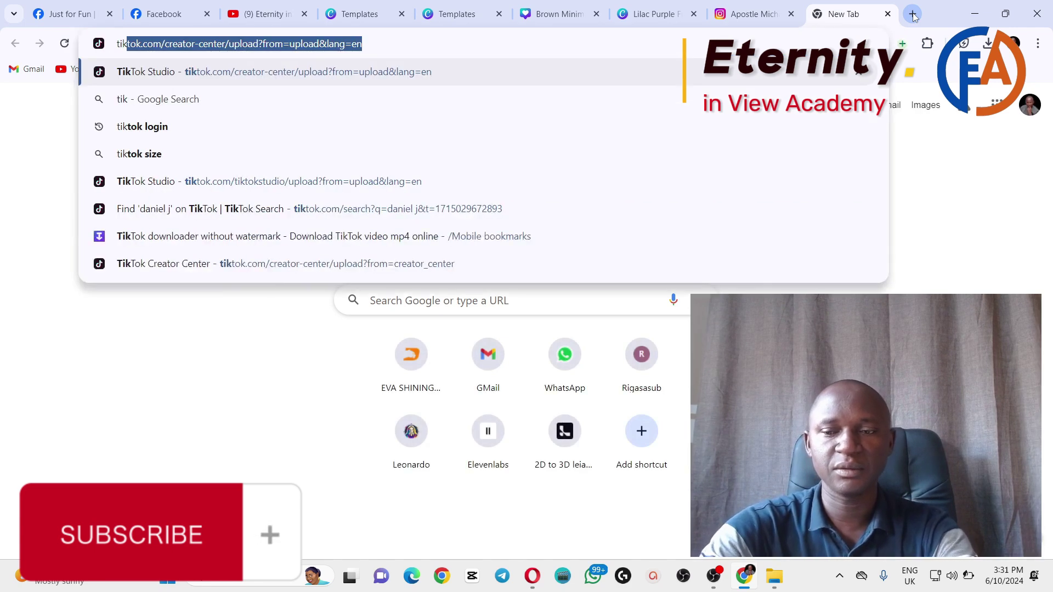
key("Return")
mouse_move(989, 105)
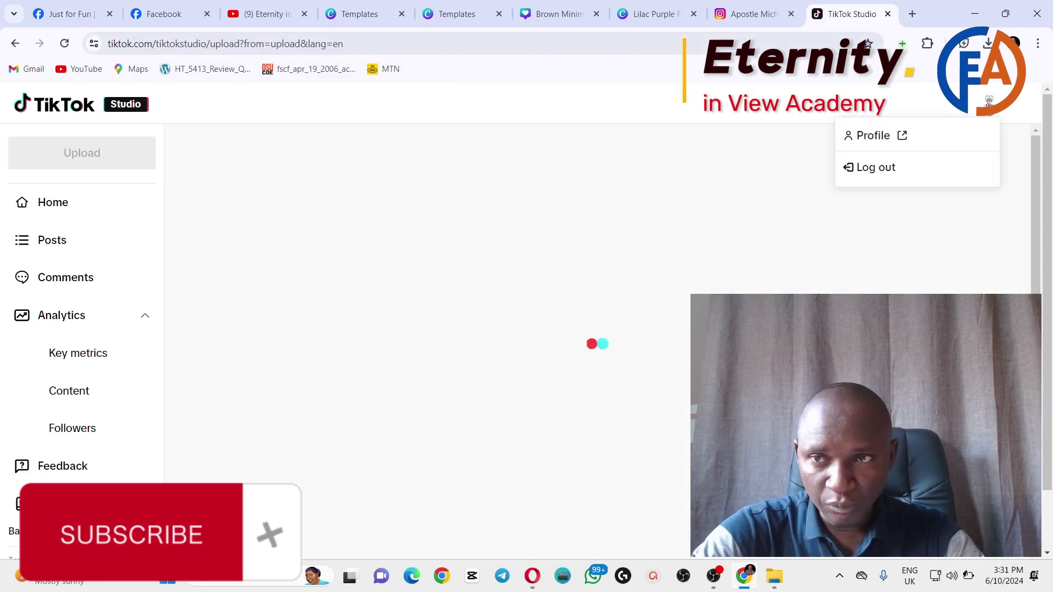
left_click(904, 142)
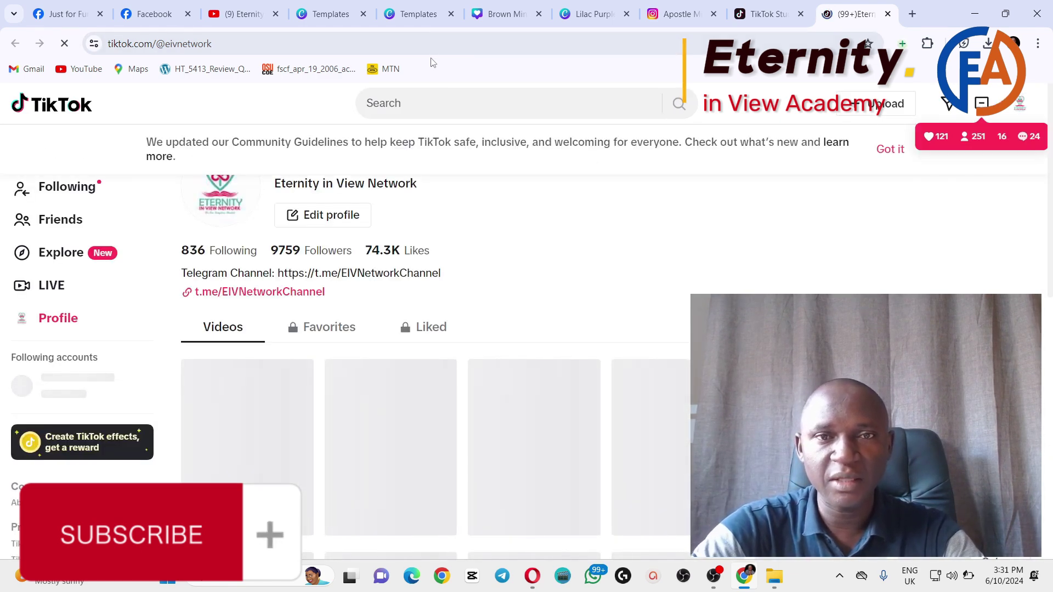
left_click(400, 44)
key("ctrl+c")
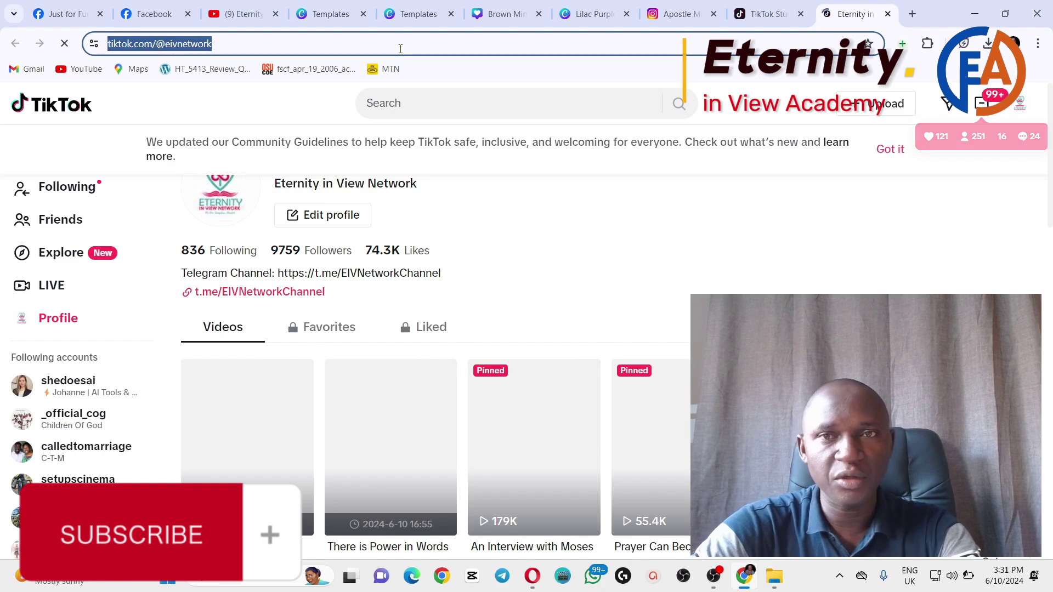
Paste the TikTok profile address into the second link entry so Instagram and TikTok are both saved
left_click(60, 13)
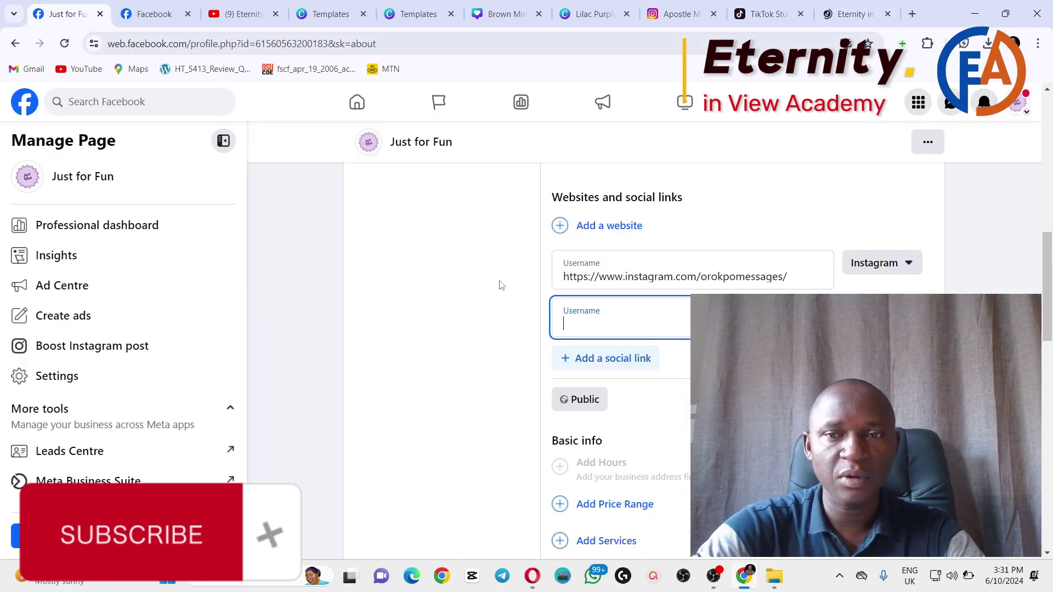
key("ctrl+v")
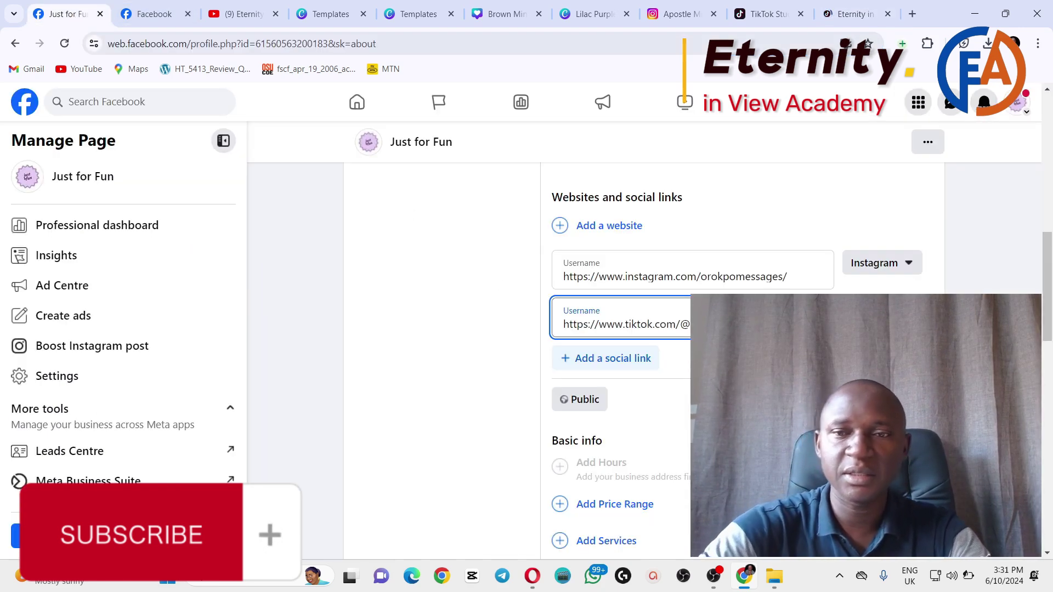
left_click(629, 358)
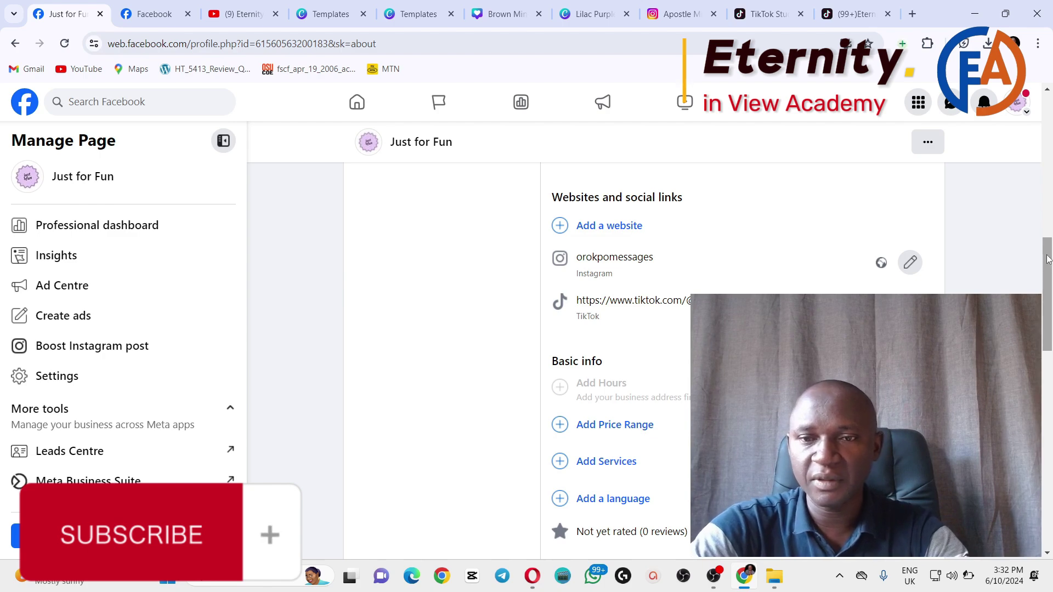
left_click_drag(1047, 259, 1040, 184)
left_click(1017, 103)
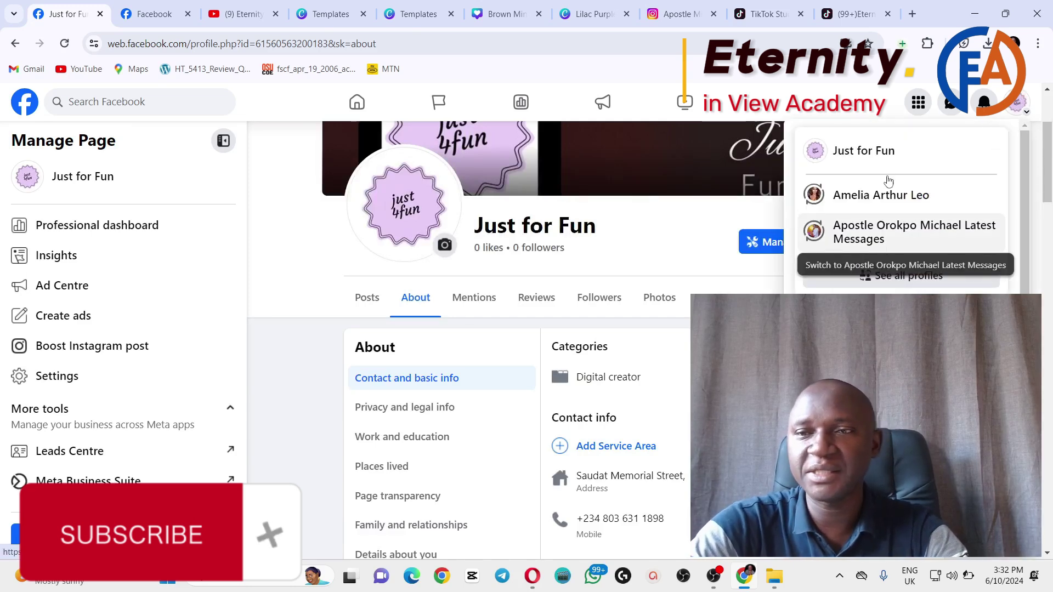
Select Just for Fun in the profile switcher to show the page's main Posts view
left_click(887, 150)
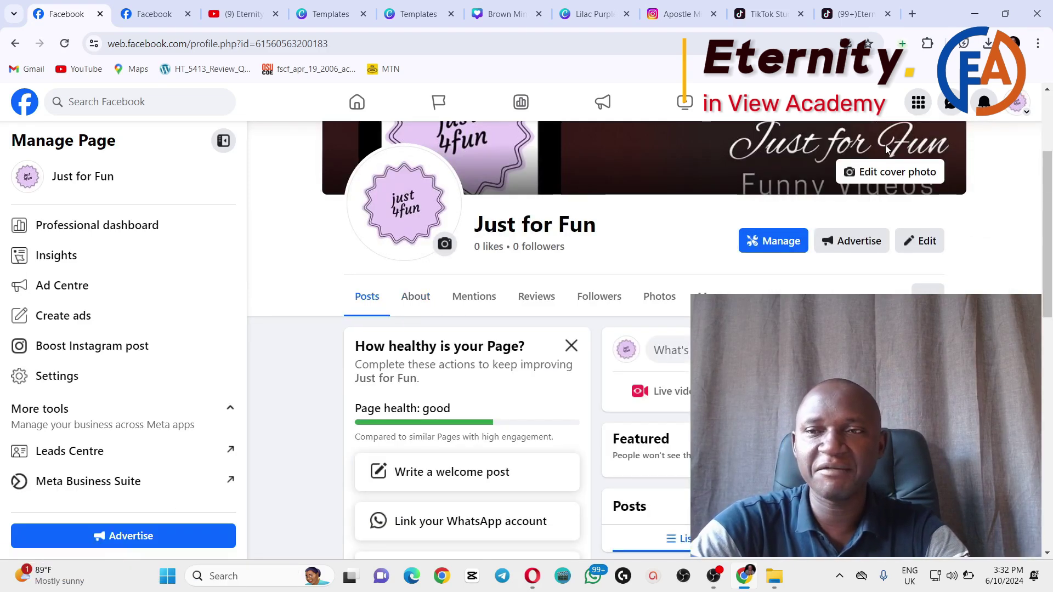